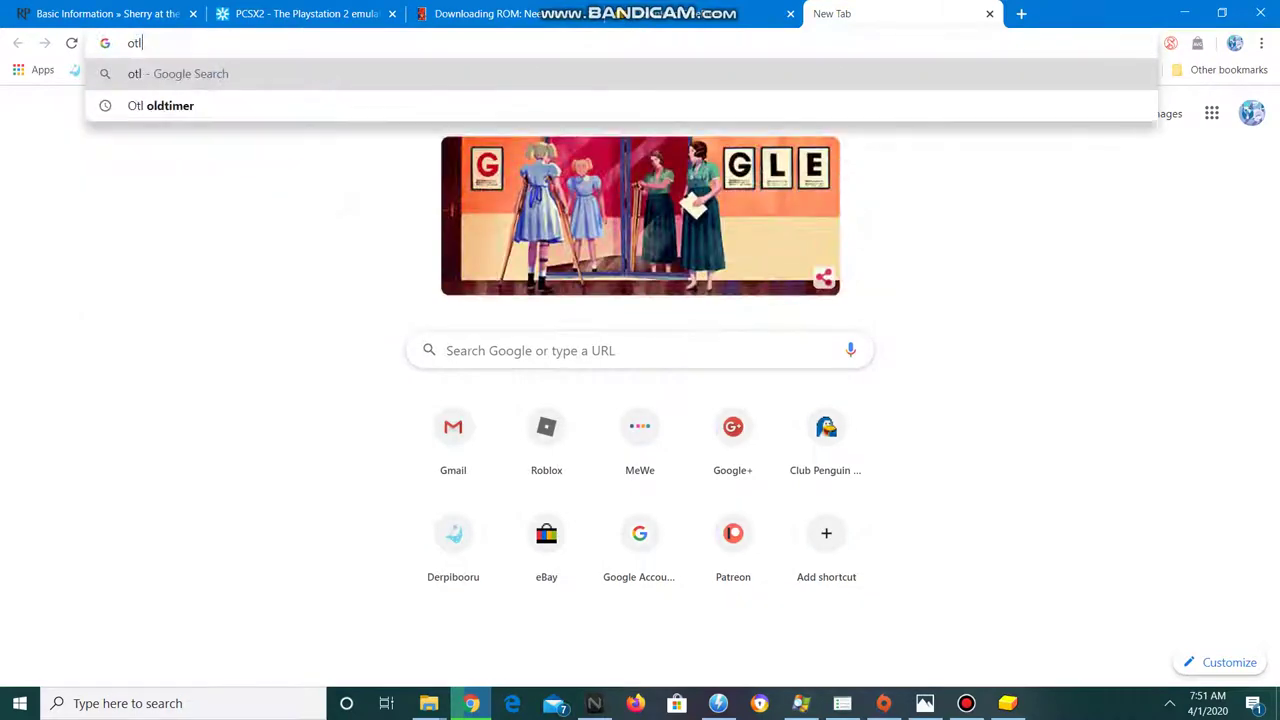
Search Google for "Otl oldtimer" and start the OTL download from the Bleeping Computer page.
key("Down")
key("Return")
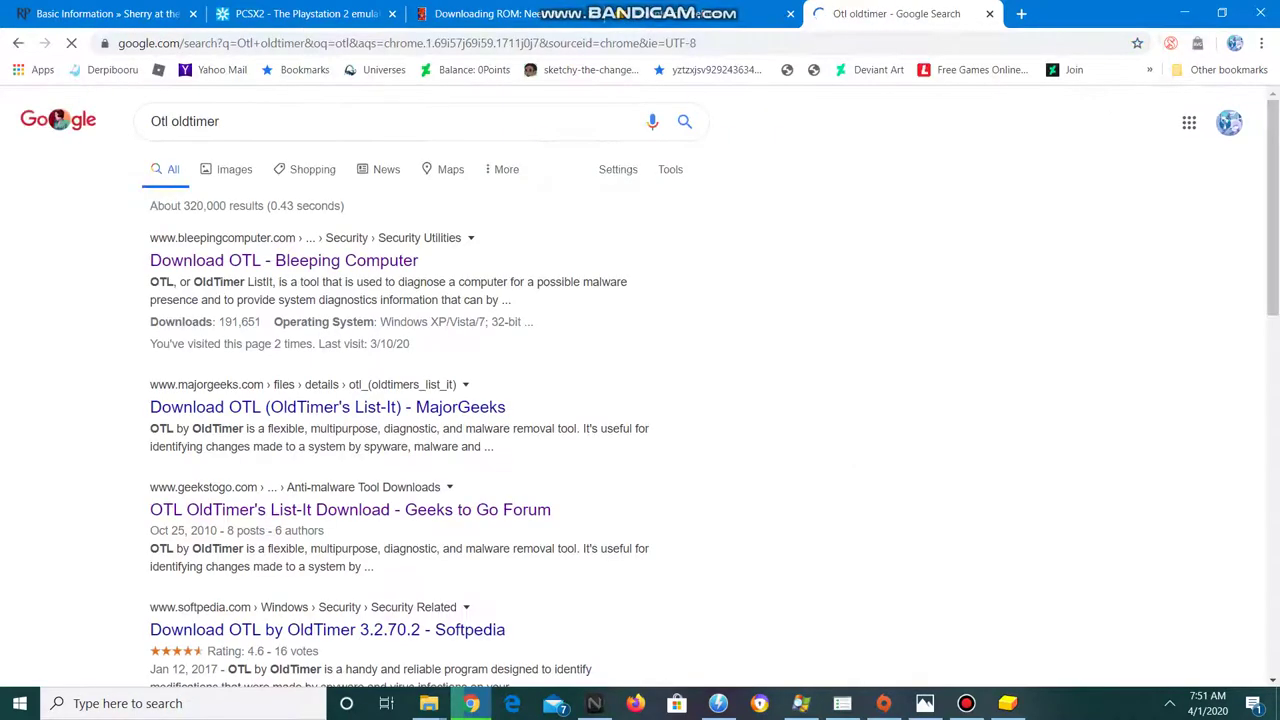
left_click(324, 261)
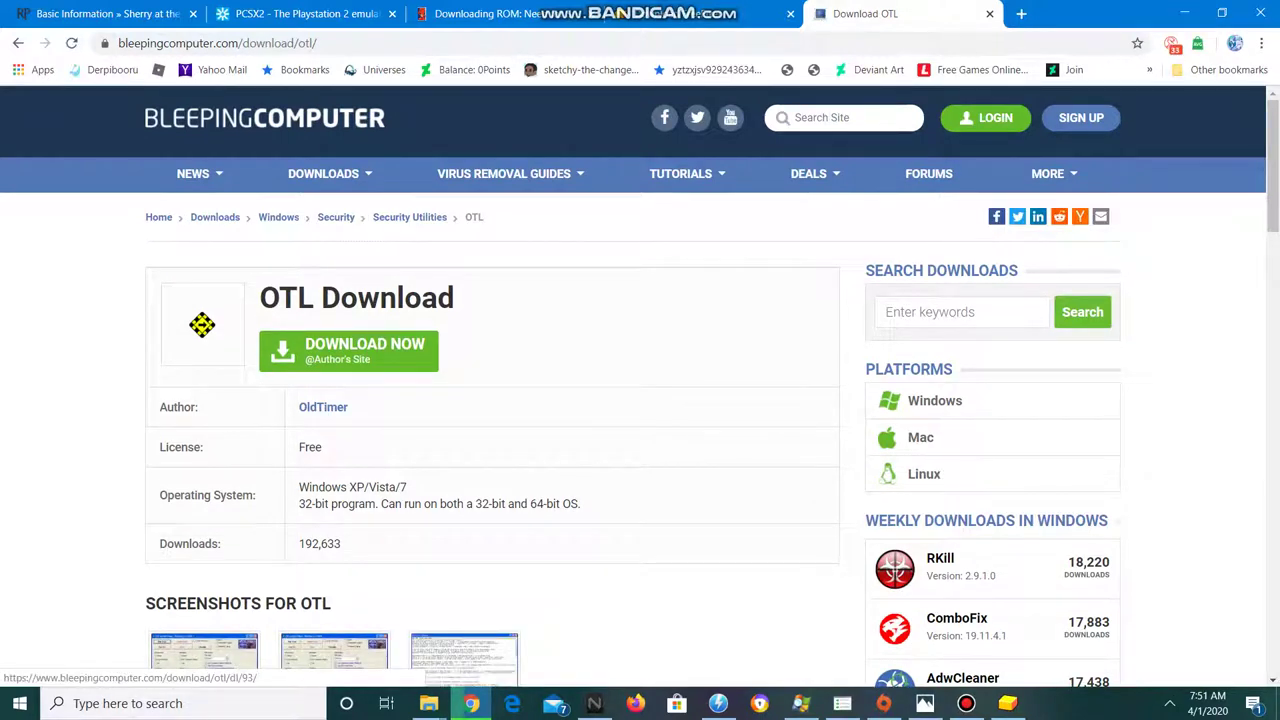
left_click(348, 350)
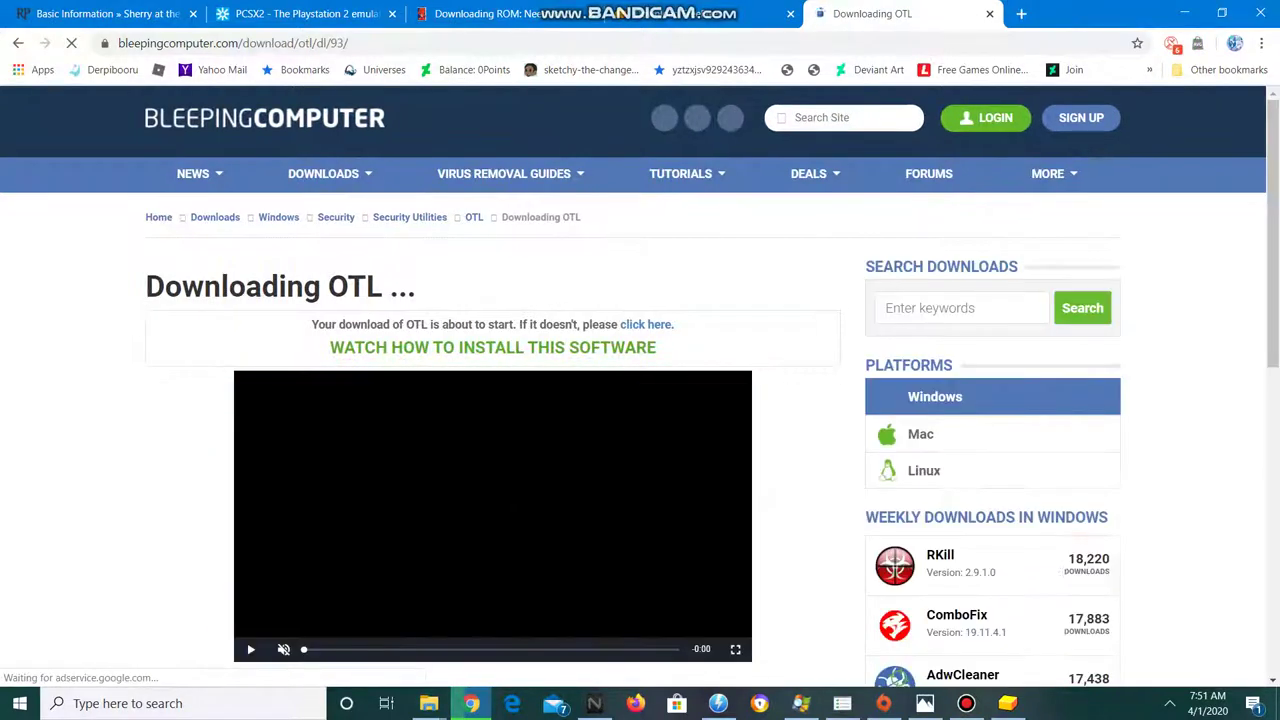
scroll(640, 383, "down", 3)
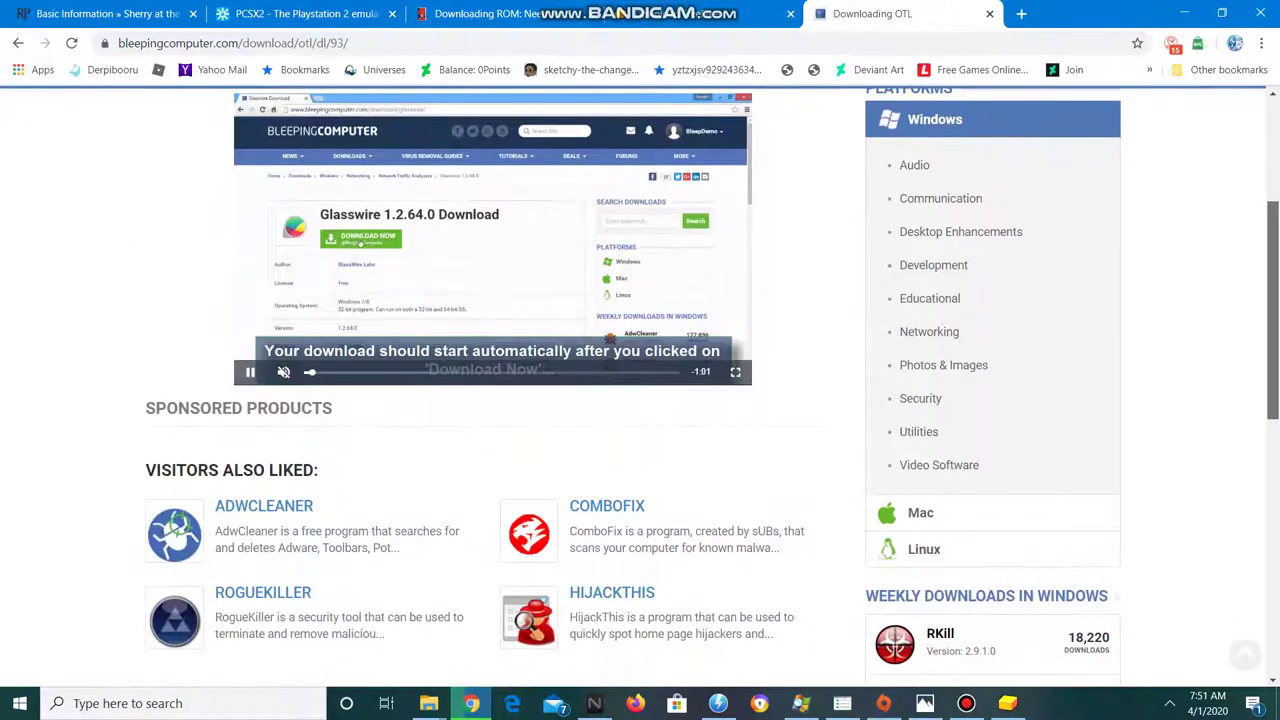
scroll(640, 386, "down", 1)
scroll(640, 386, "up", 1)
scroll(640, 386, "down", 1)
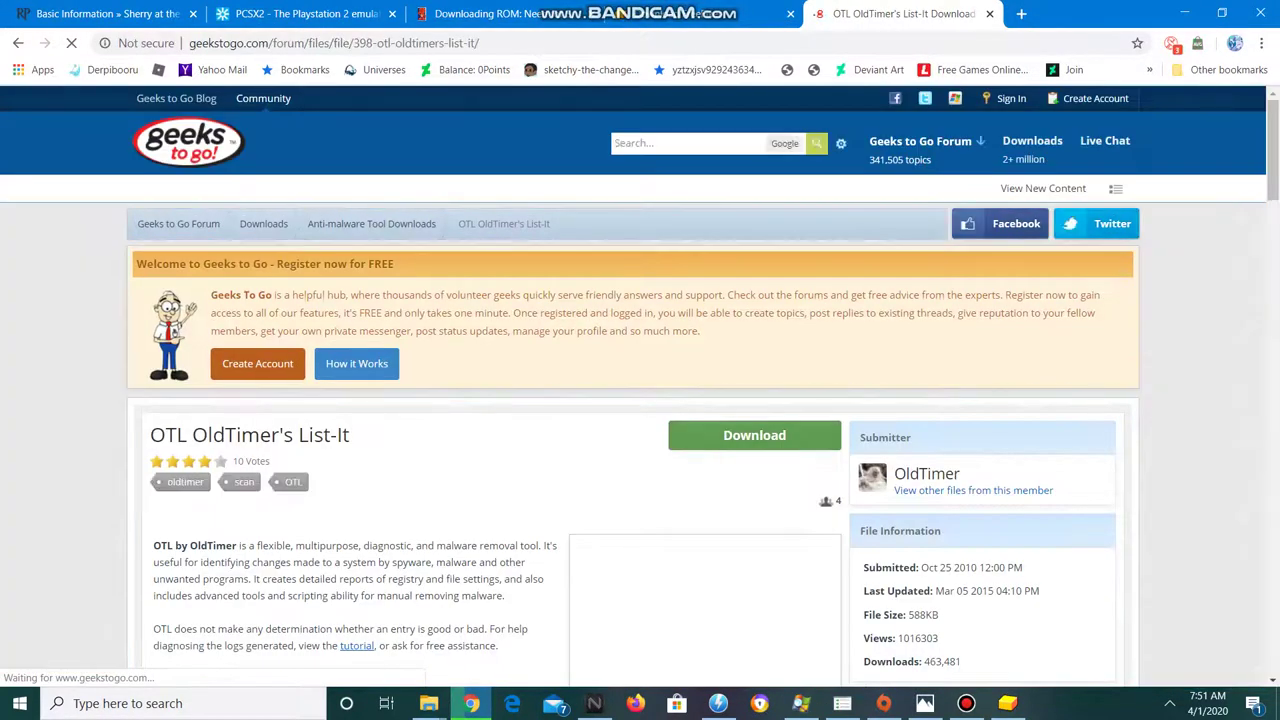
Download OTL.exe from the Geeks to Go page into the Documents folder and launch it.
scroll(640, 383, "down", 2)
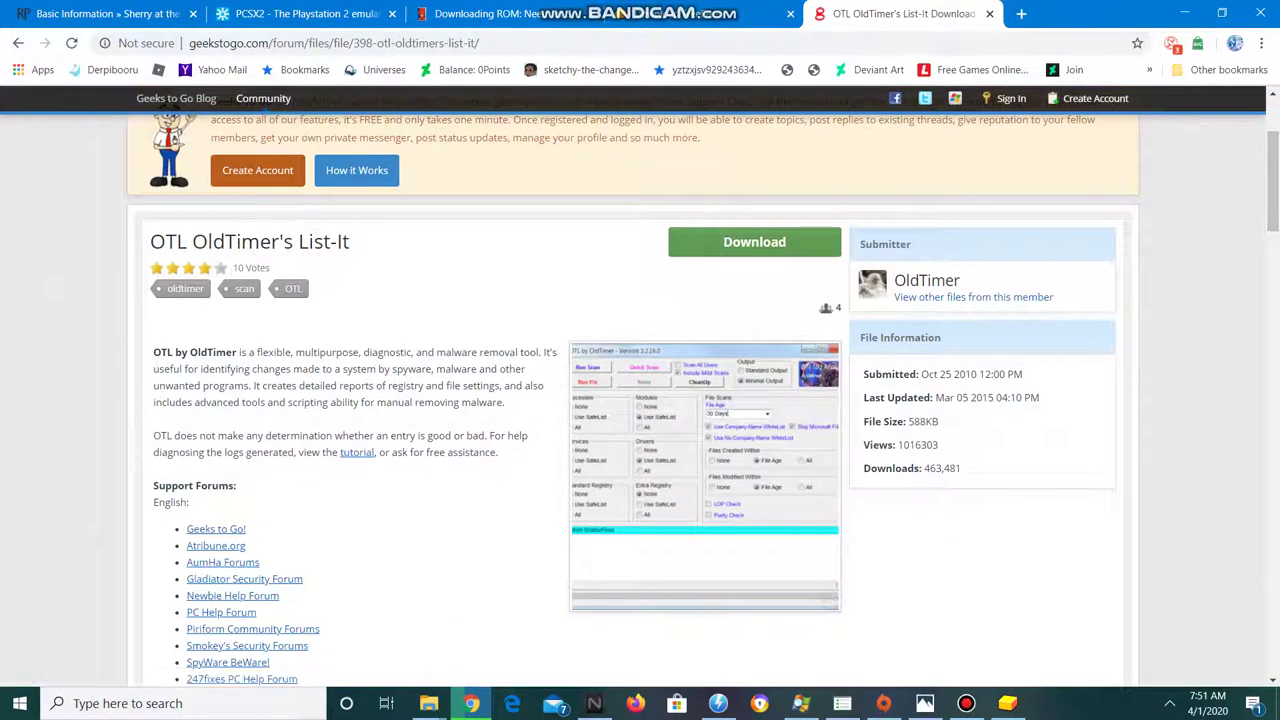
left_click(754, 242)
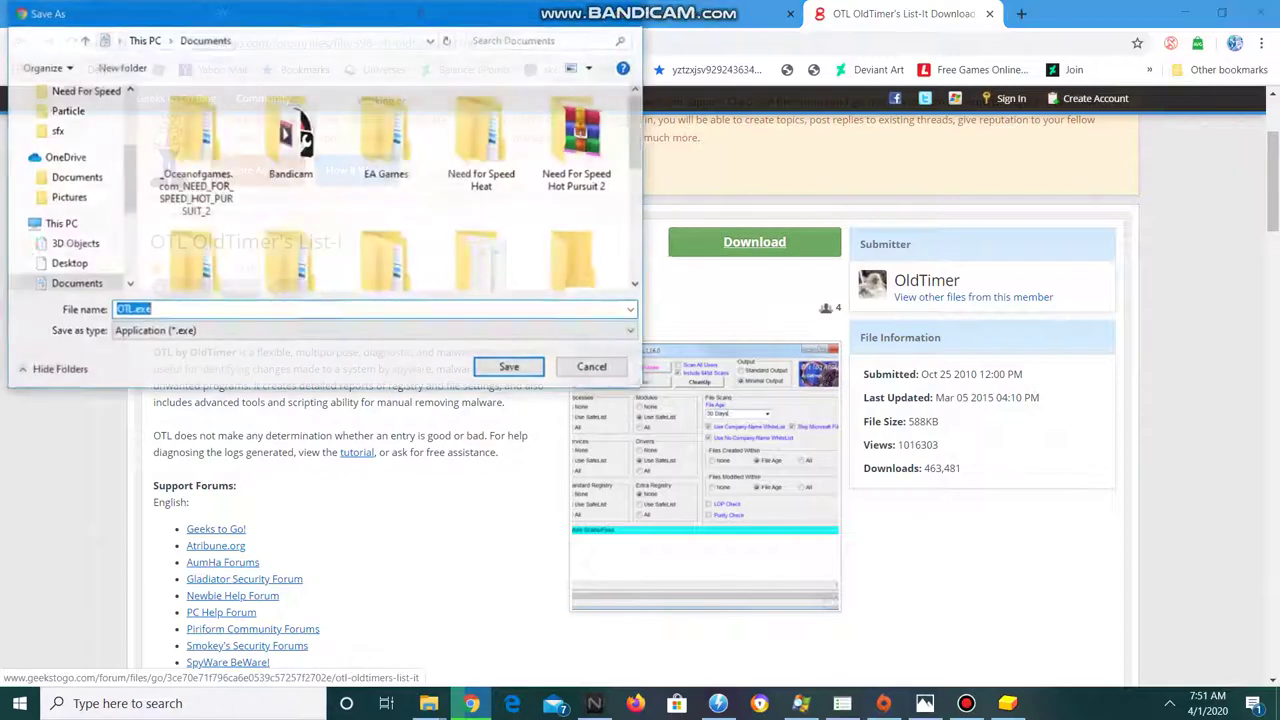
key("Return")
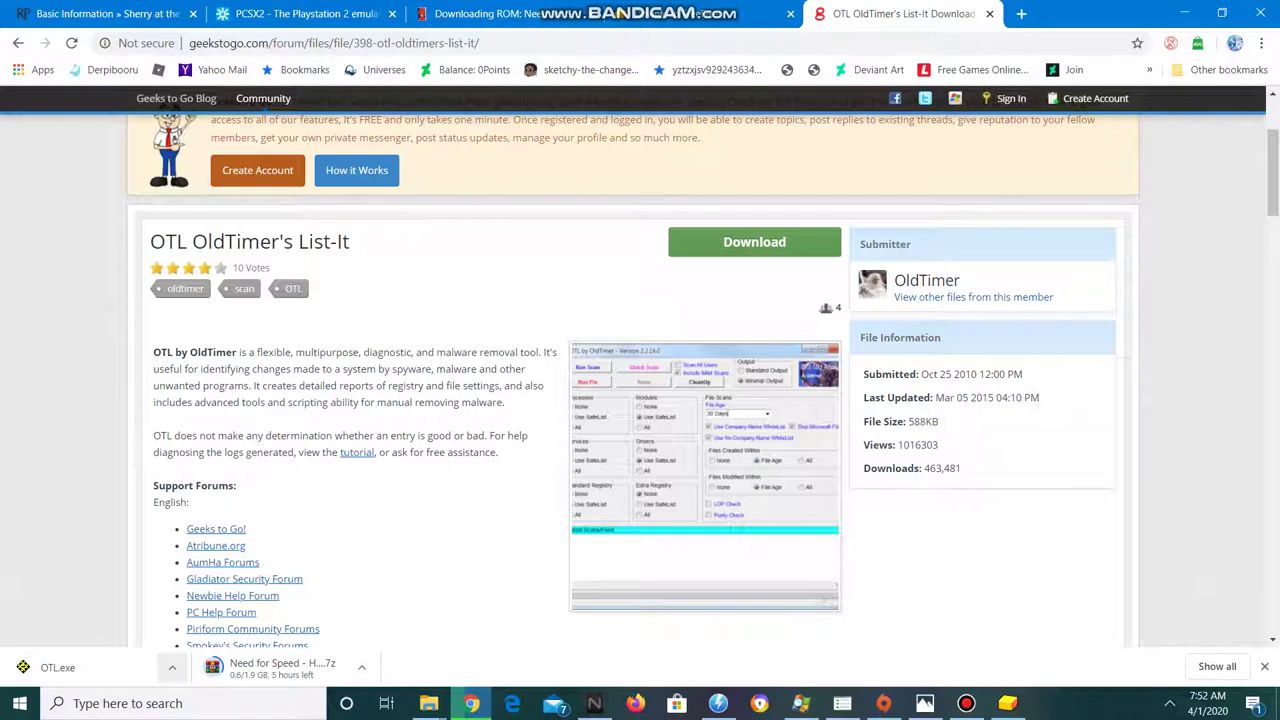
left_click(60, 667)
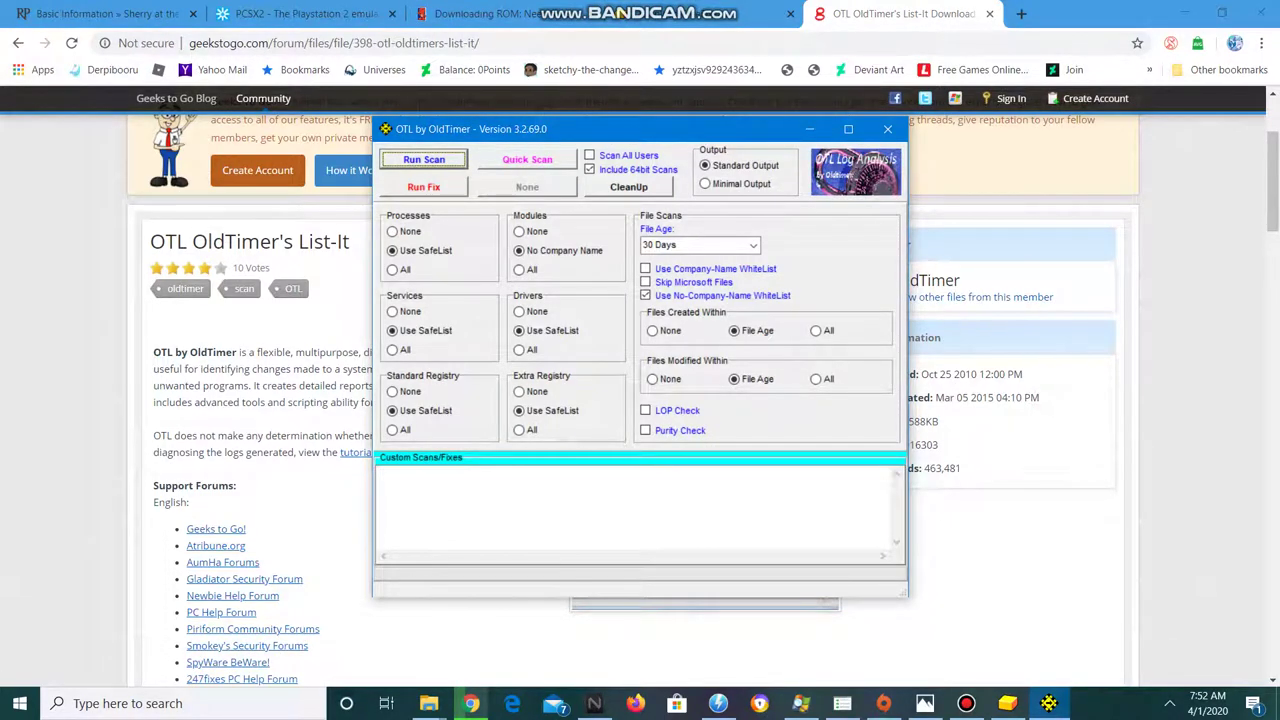
Minimize the browser to view the OTL by OldTimer window on the desktop, and minimize OTL.
left_click(1185, 12)
left_click(1184, 13)
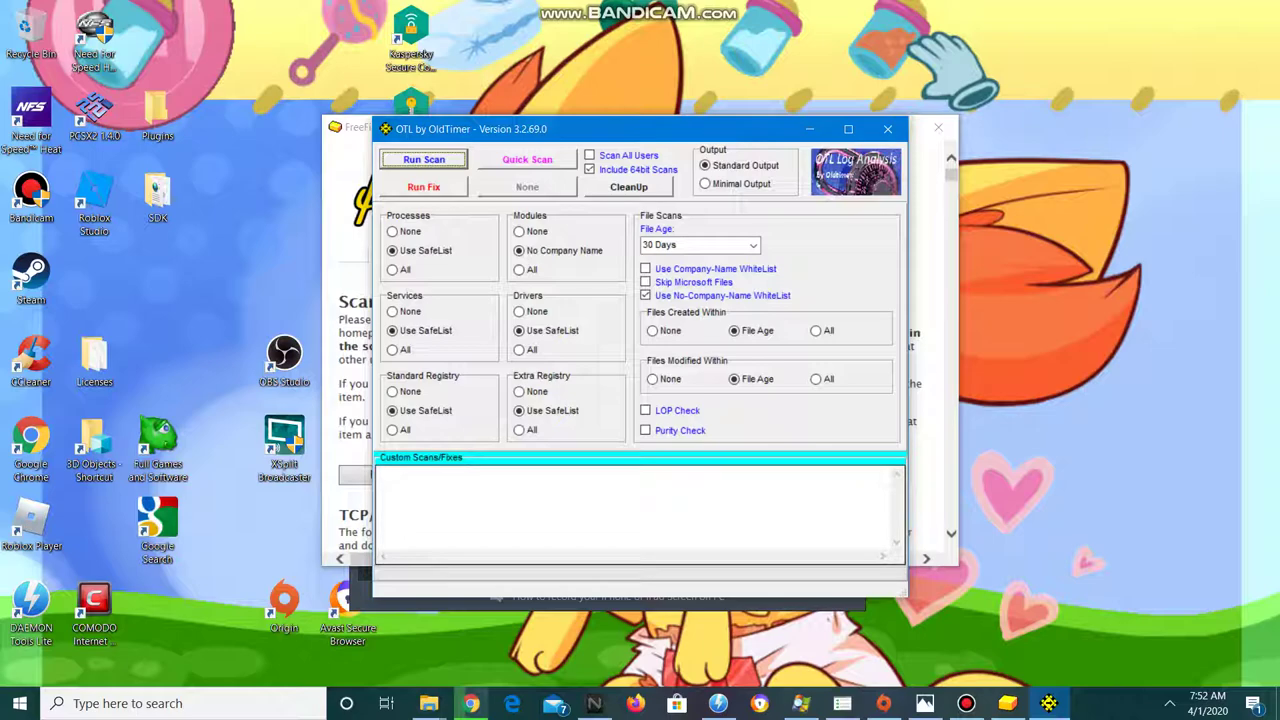
left_click(470, 703)
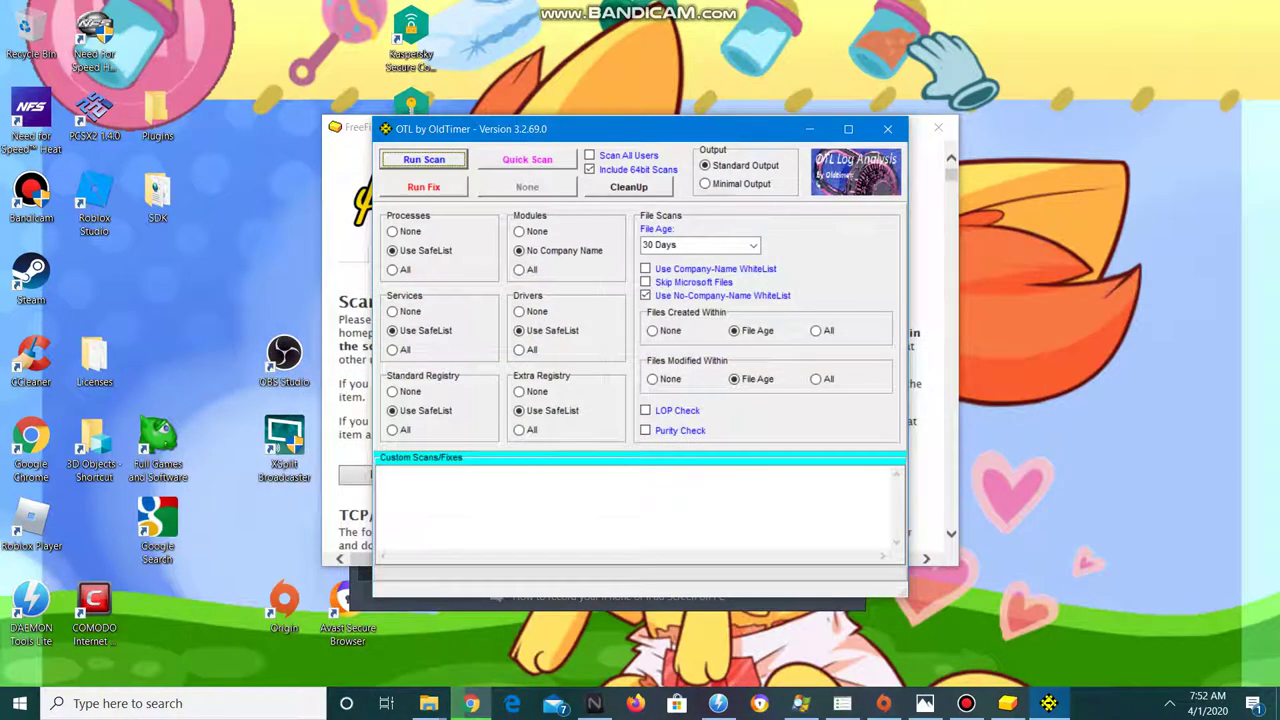
key("alt+Tab")
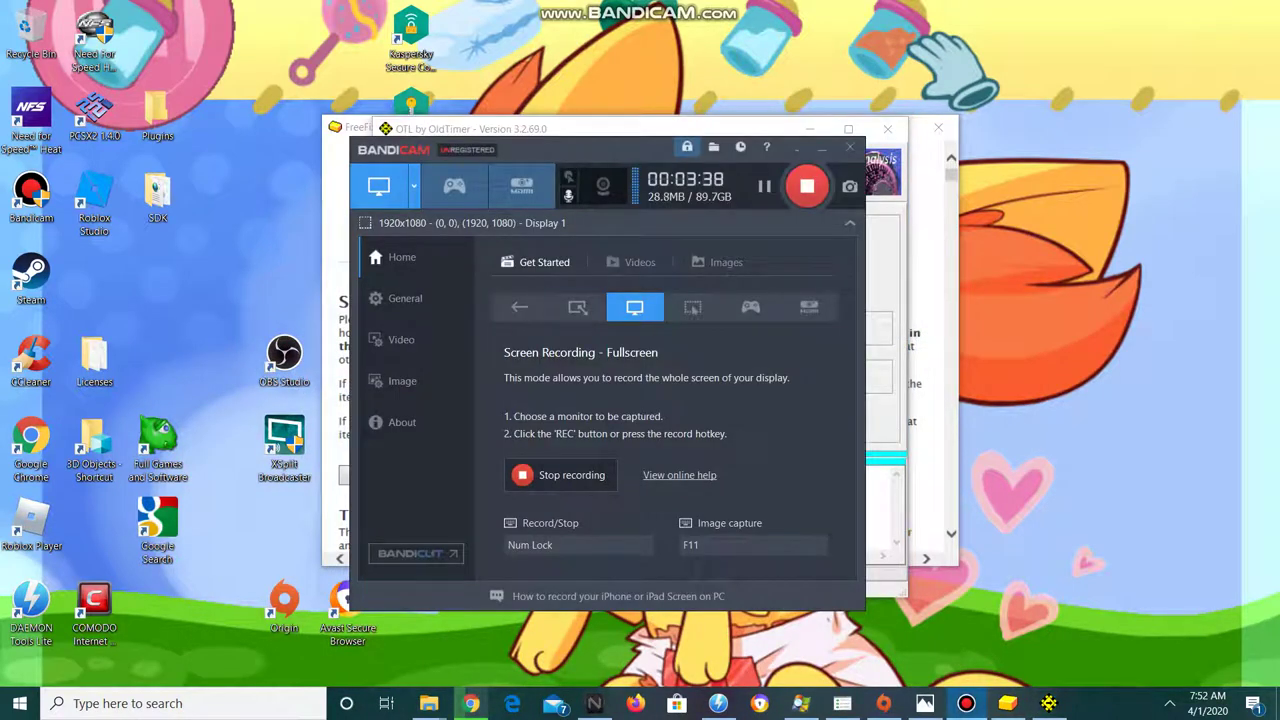
key("alt+Tab")
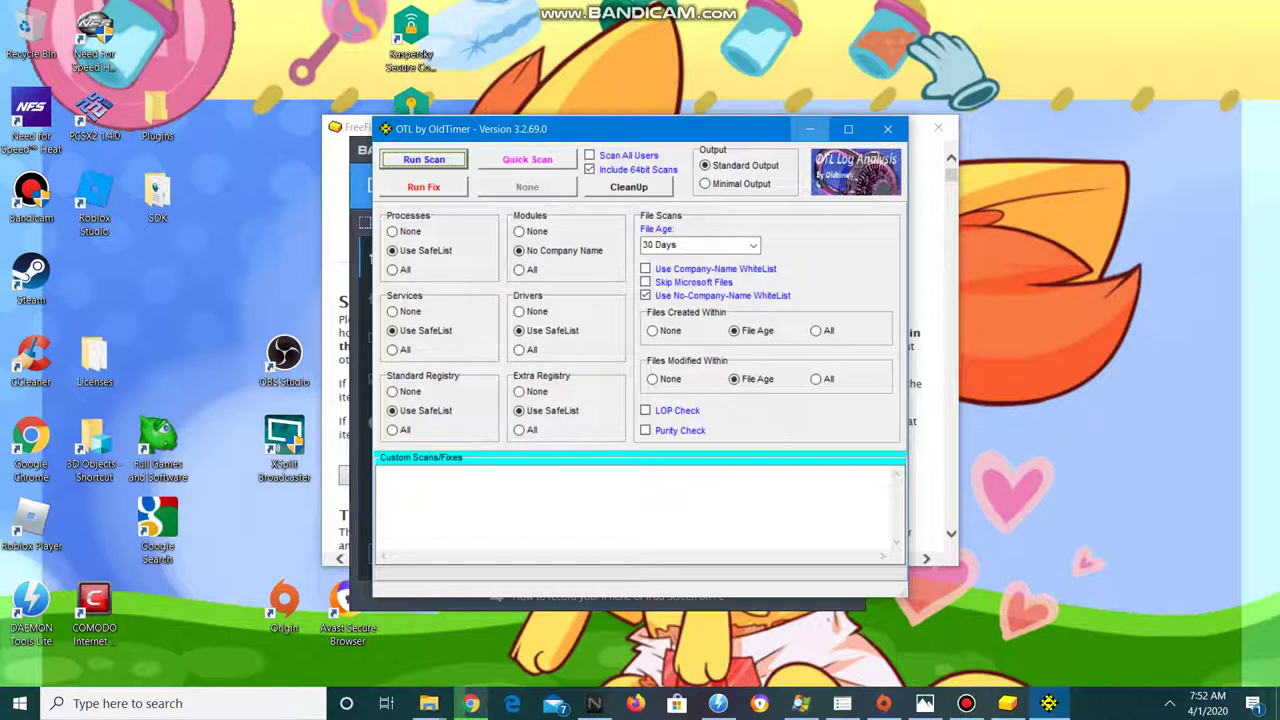
left_click(809, 128)
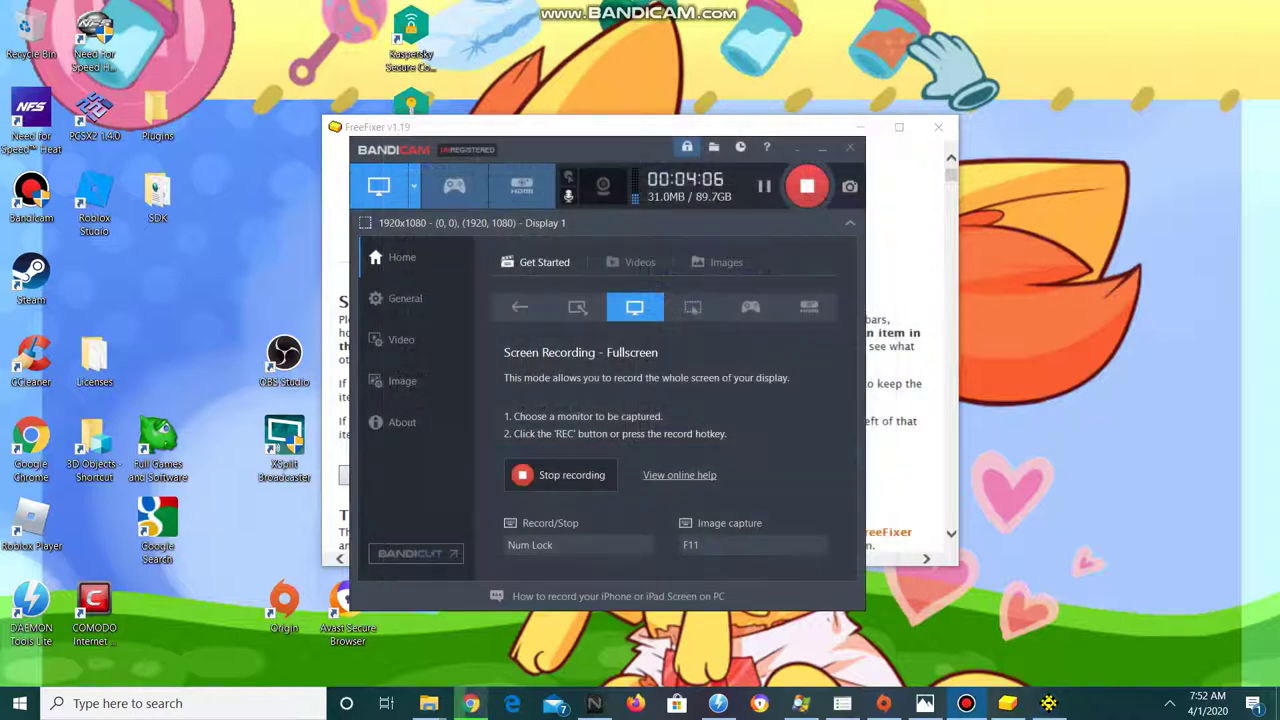
Switch to Google Chrome, search for "malwarebytes" and open the official Malwarebytes website from the results.
left_click(470, 703)
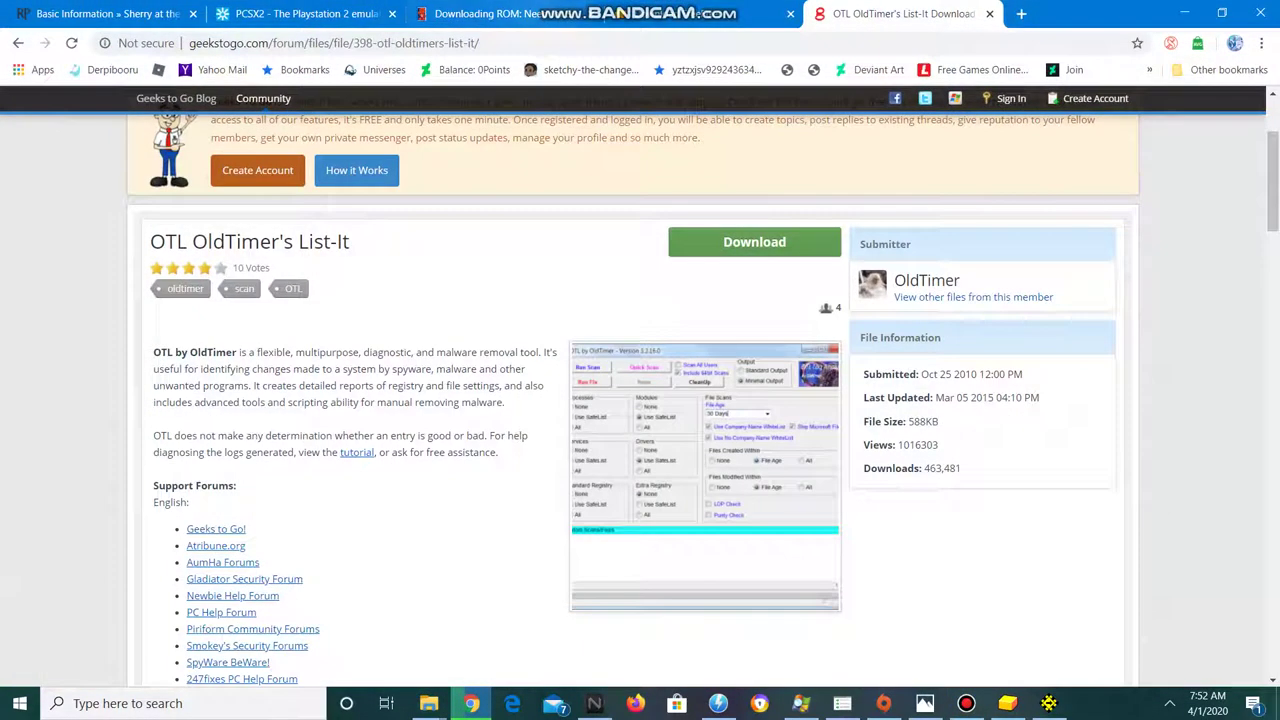
left_click(480, 43)
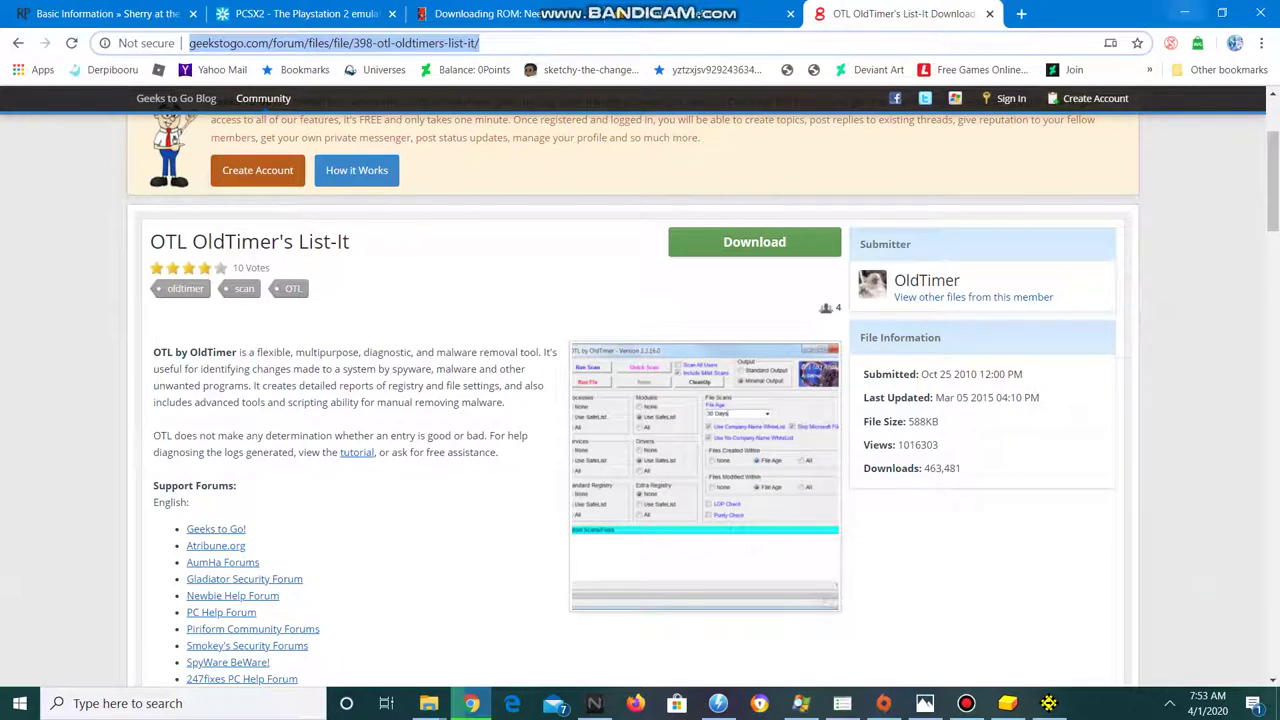
key("BackSpace")
type("la")
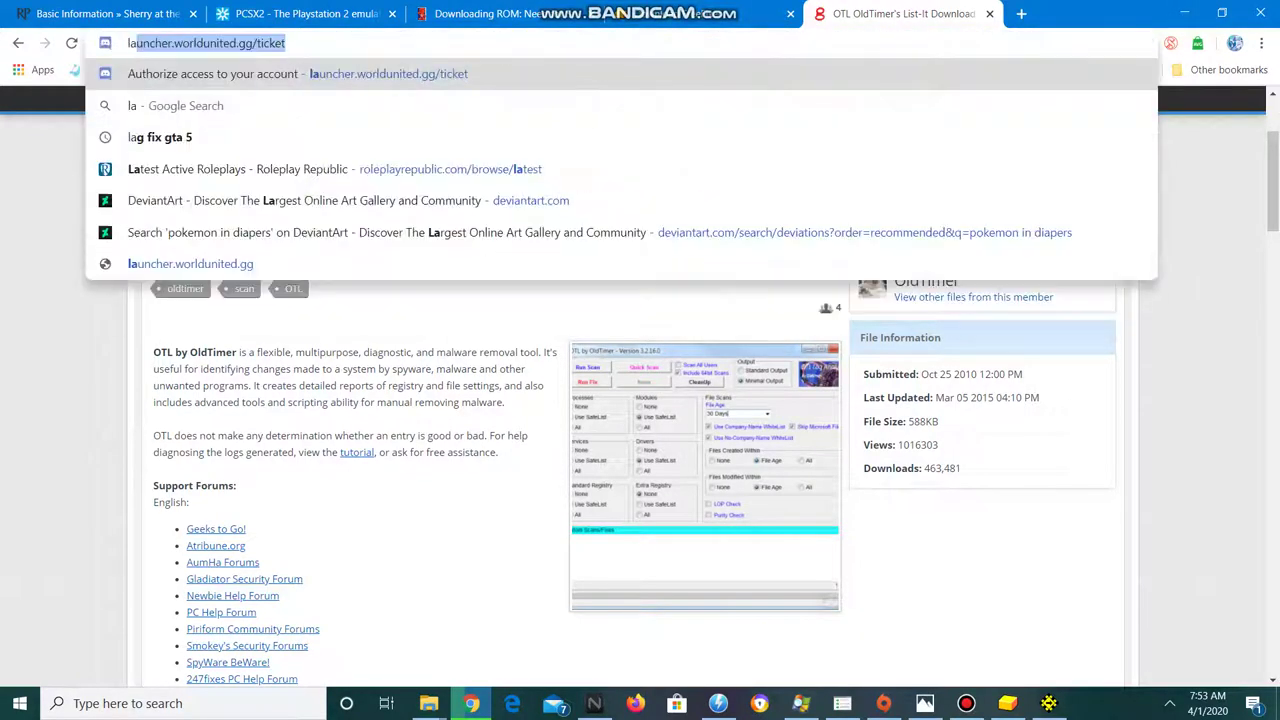
key("BackSpace")
key("BackSpace")
key("BackSpace")
type("malw")
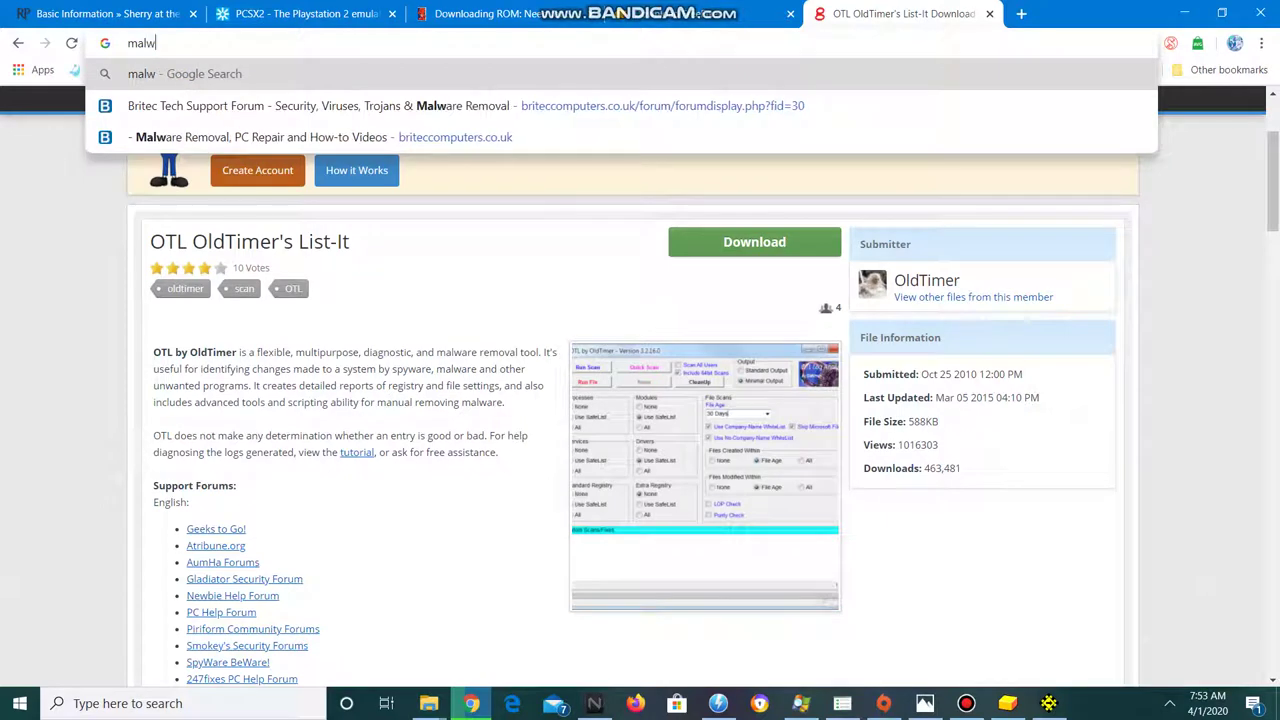
type("arebytes")
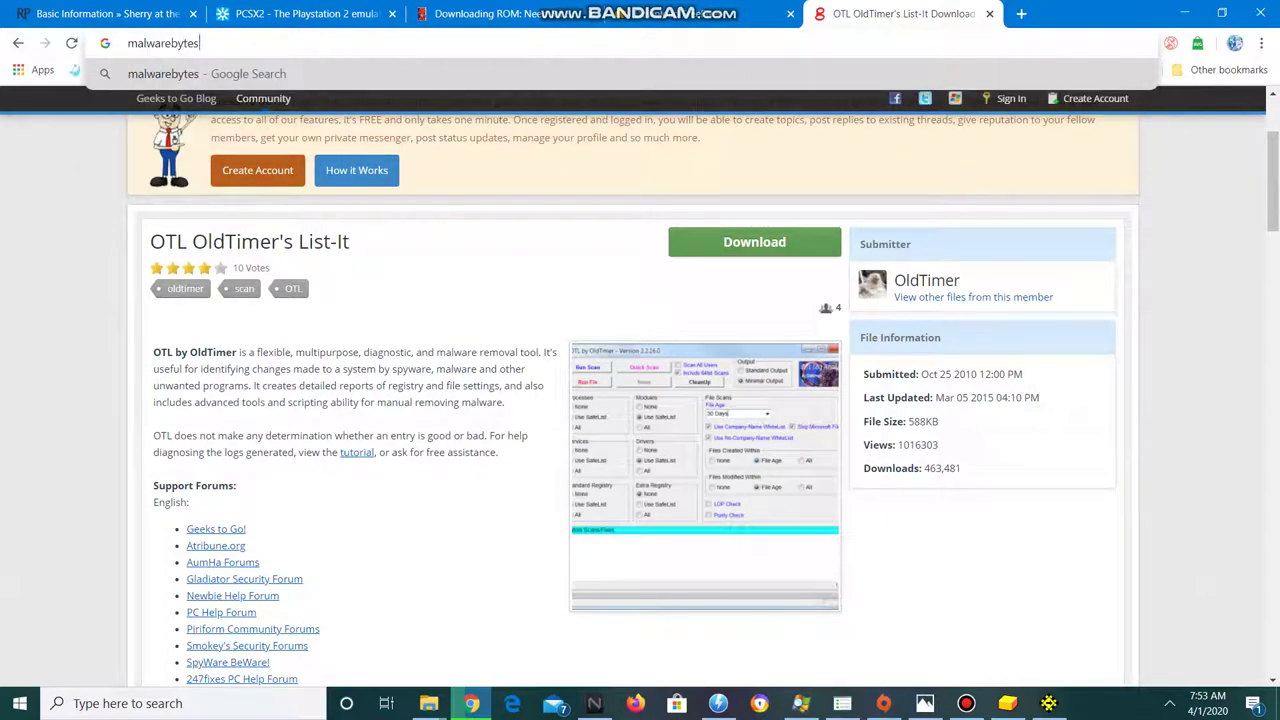
key("Return")
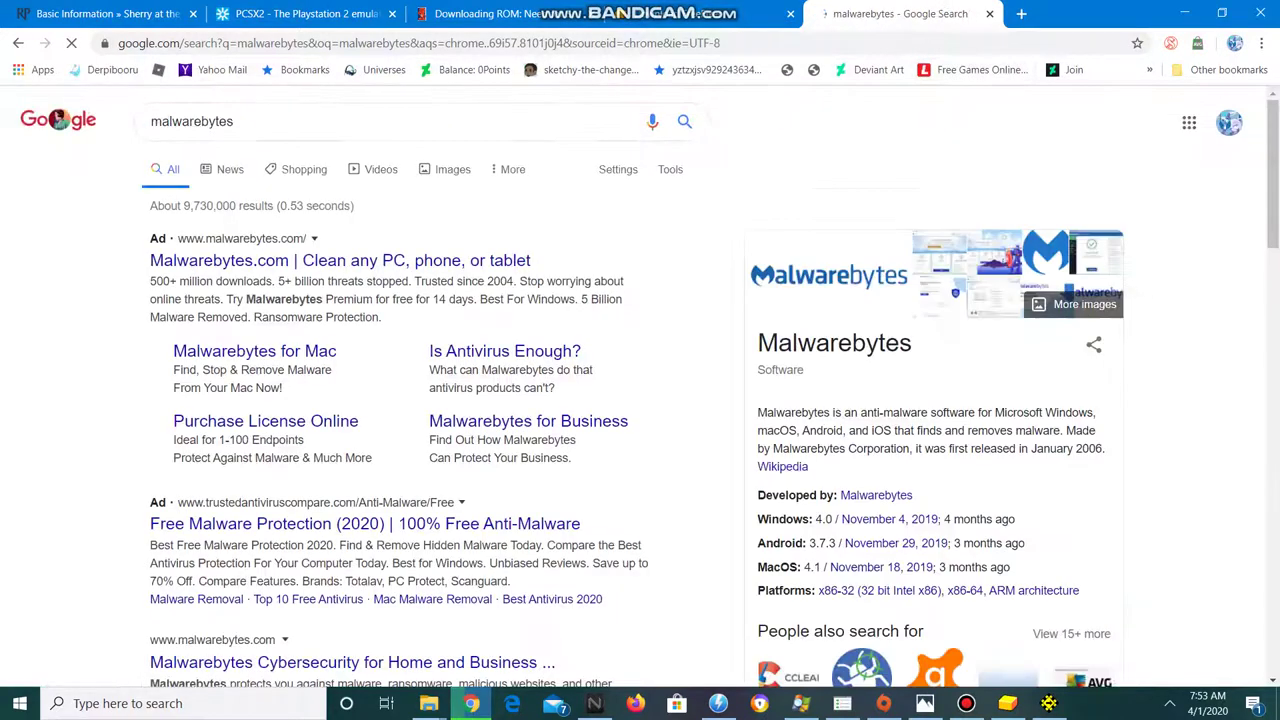
scroll(640, 400, "down", 4)
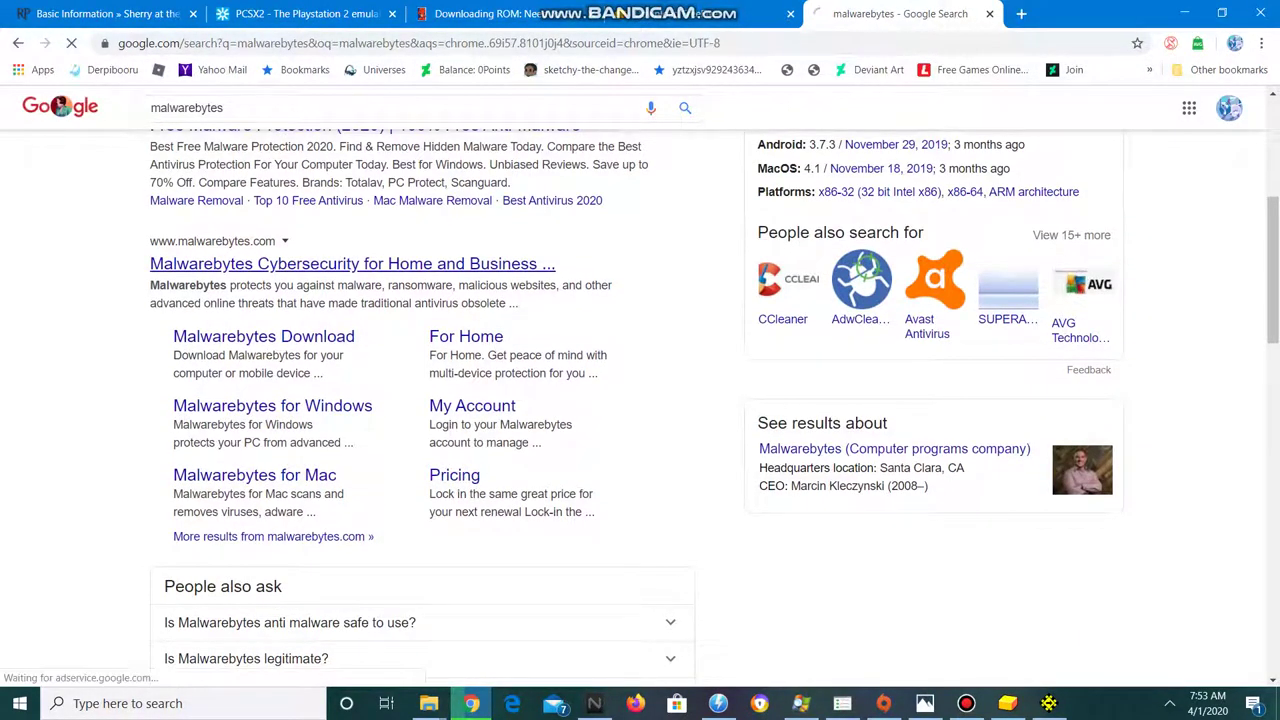
left_click(352, 264)
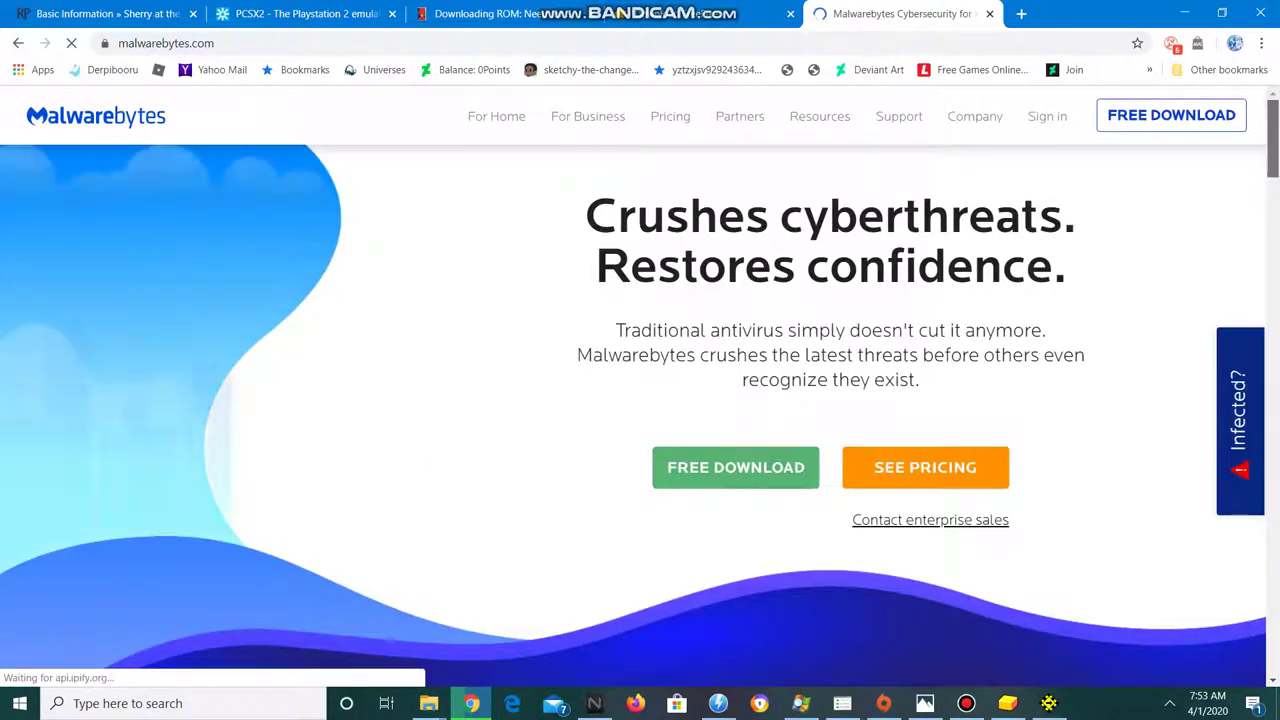
Download the free Malwarebytes installer MBSetup.exe into the Documents folder and launch it.
scroll(640, 400, "down", 4)
scroll(640, 400, "up", 2)
left_click(735, 228)
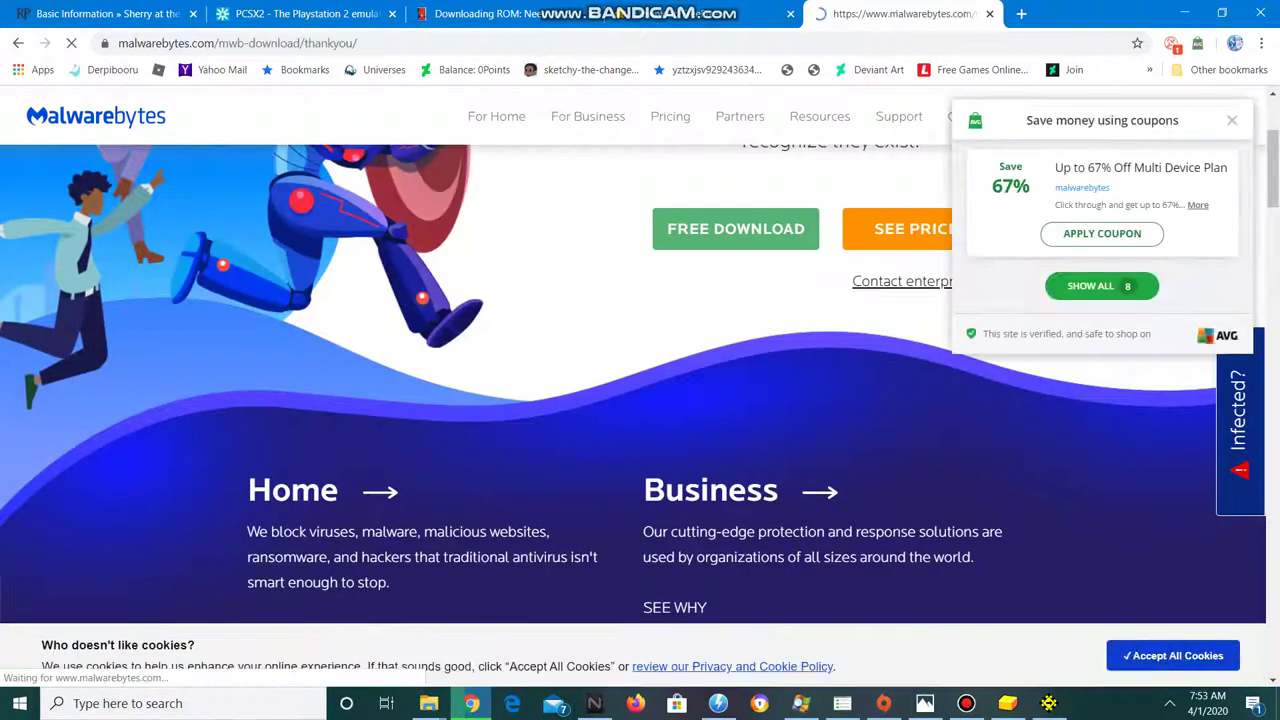
scroll(640, 400, "down", 4)
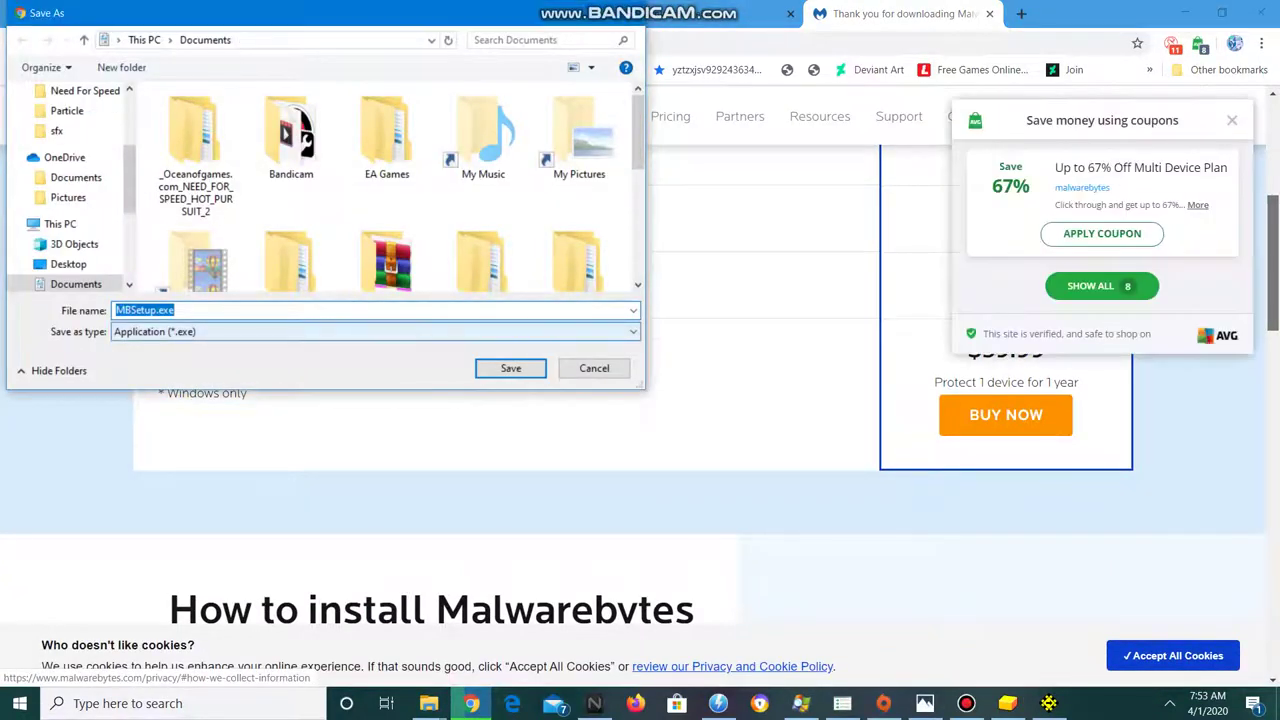
key("Return")
left_click(69, 667)
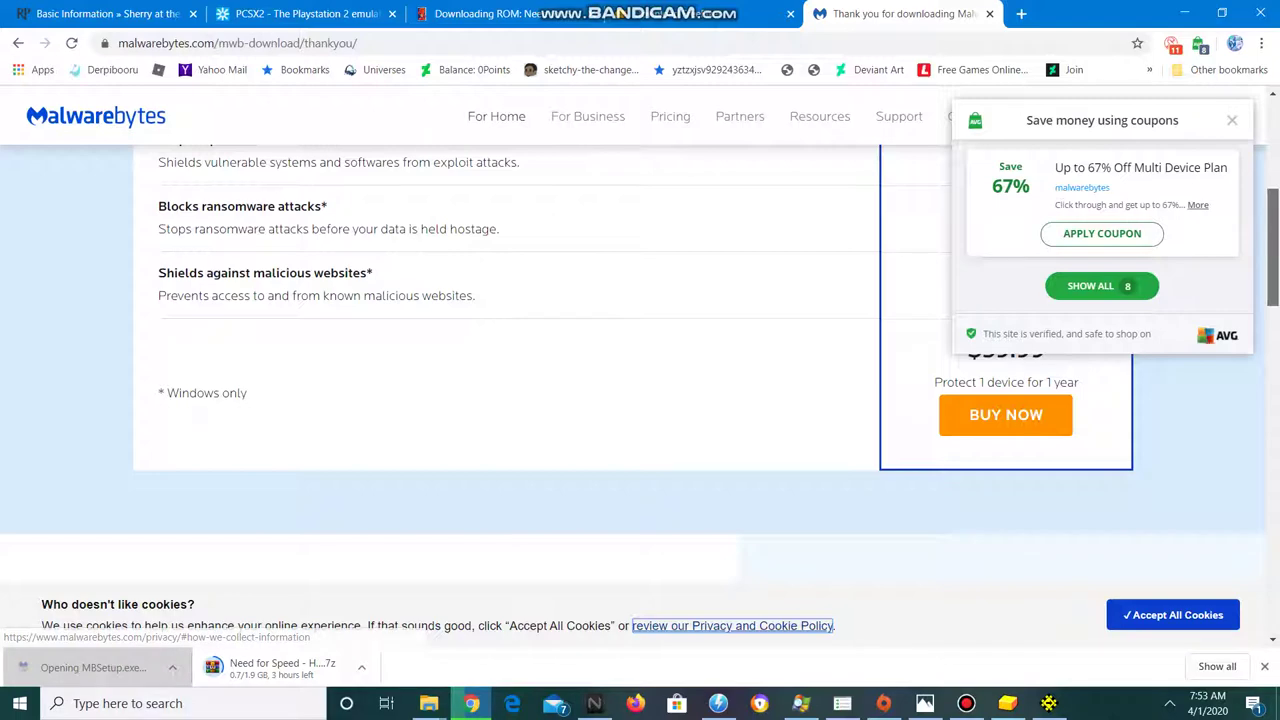
Start the Malwarebytes installation from its setup wizard.
left_click(507, 355)
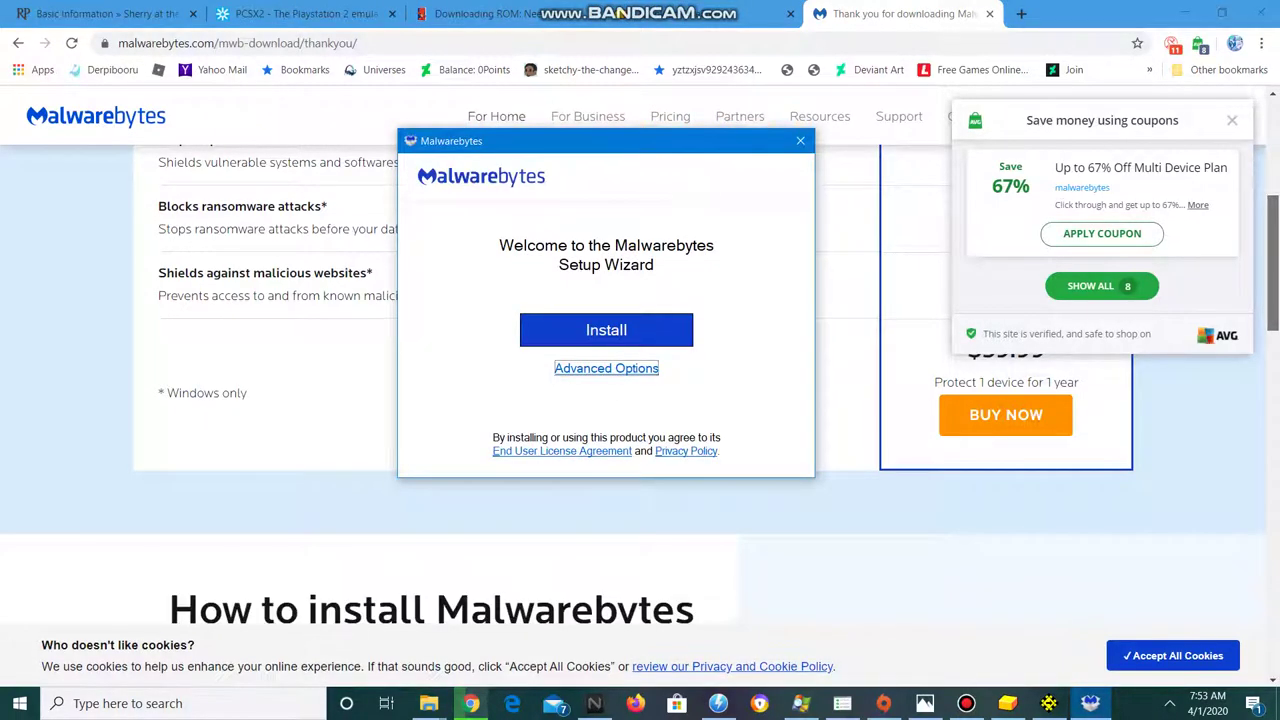
key("Return")
left_click(653, 446)
left_click(606, 329)
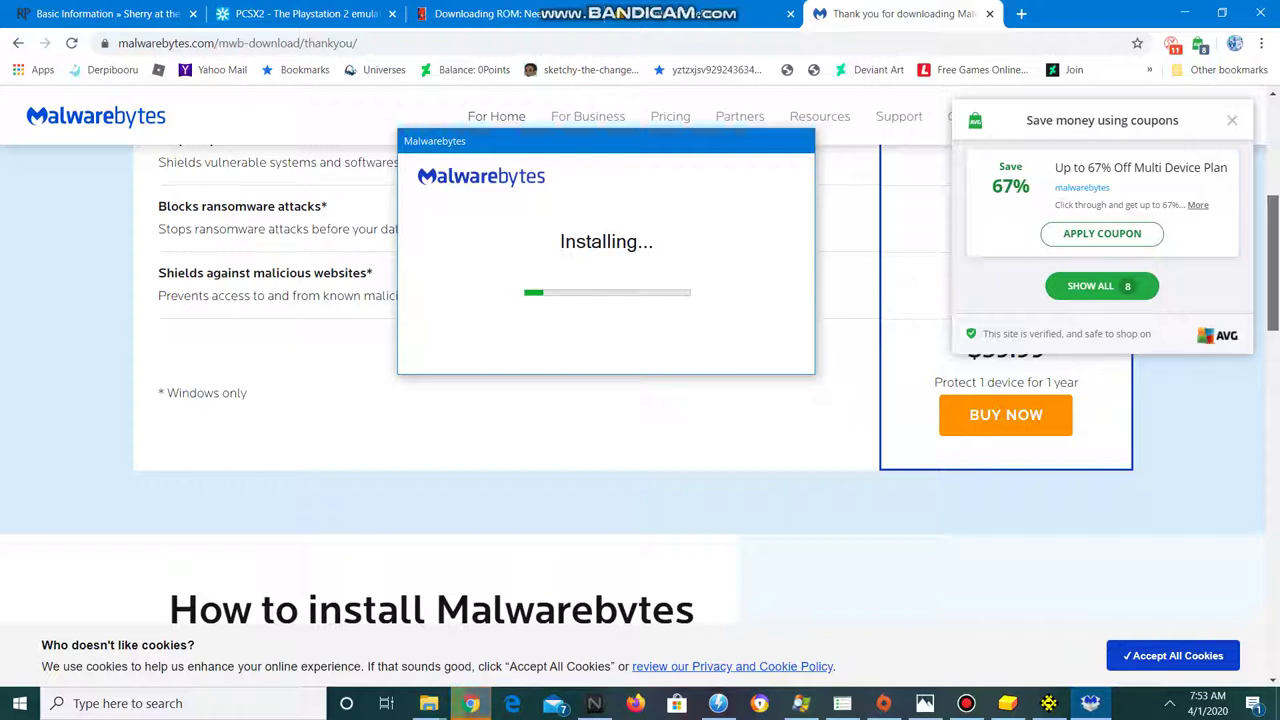
Minimize the browser to view the Malwarebytes installation progress on the desktop.
left_click(700, 14)
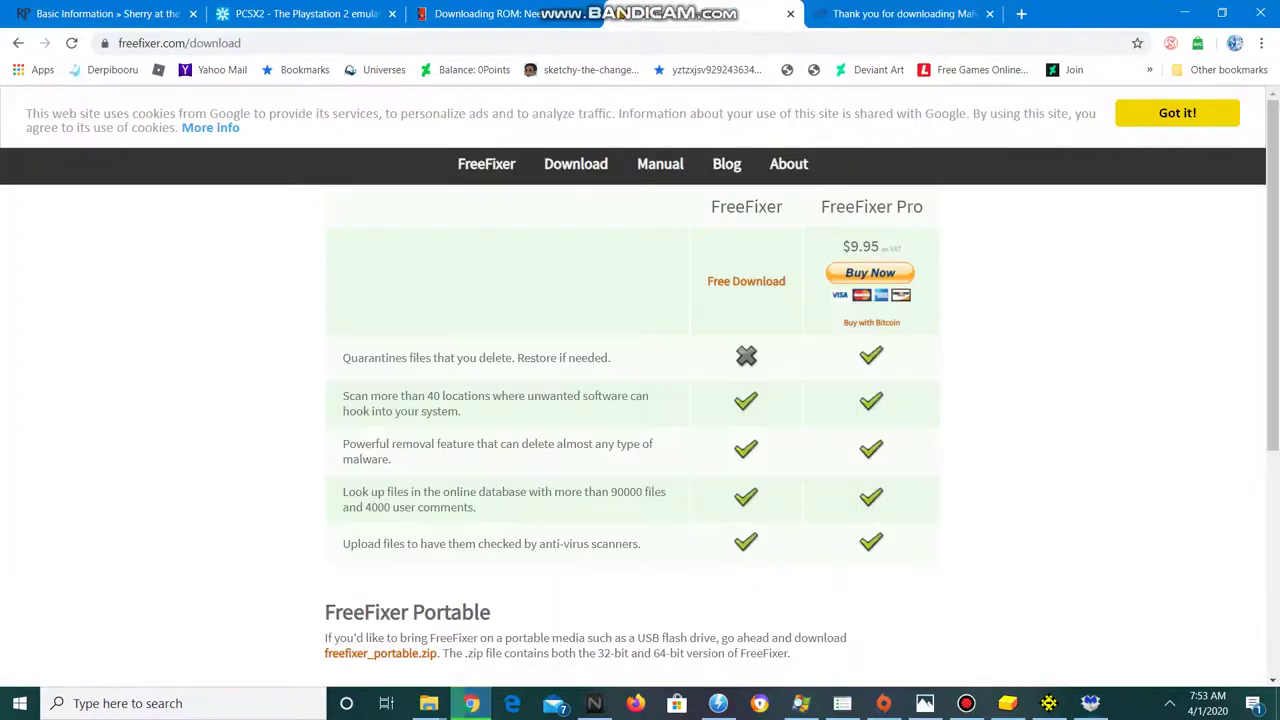
left_click(895, 14)
left_click(700, 12)
left_click(822, 12)
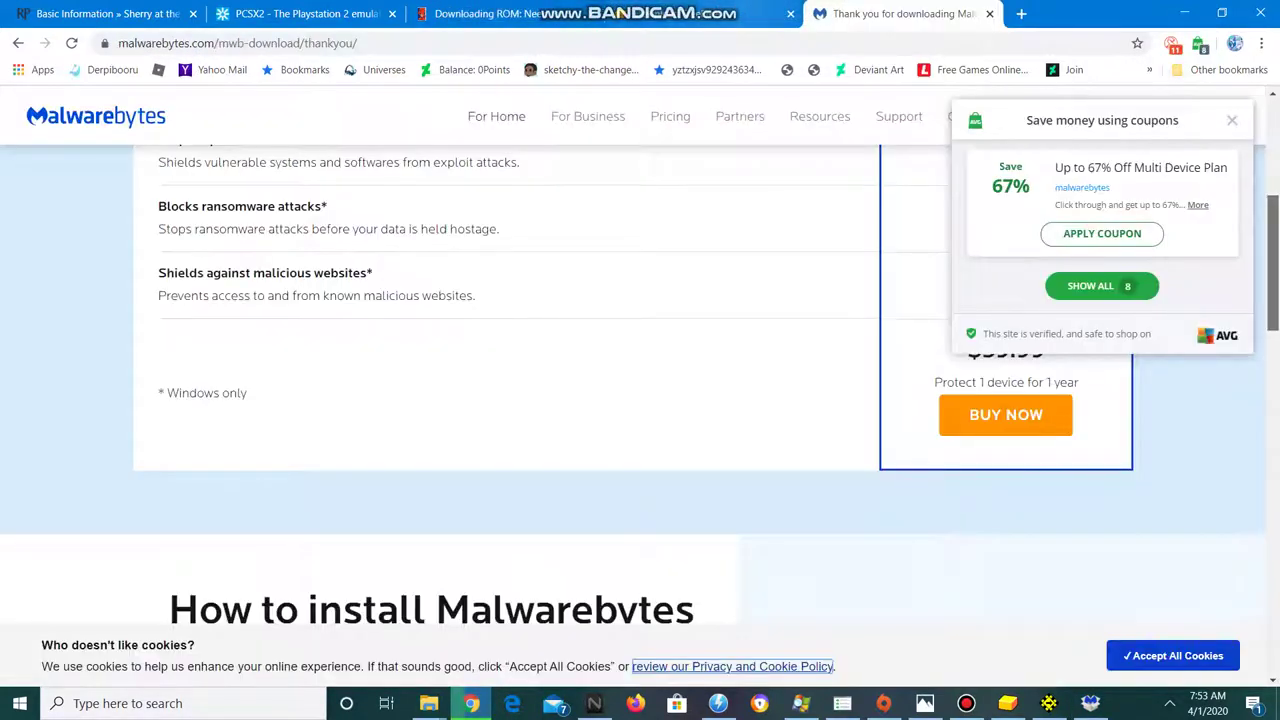
left_click(698, 12)
left_click(428, 703)
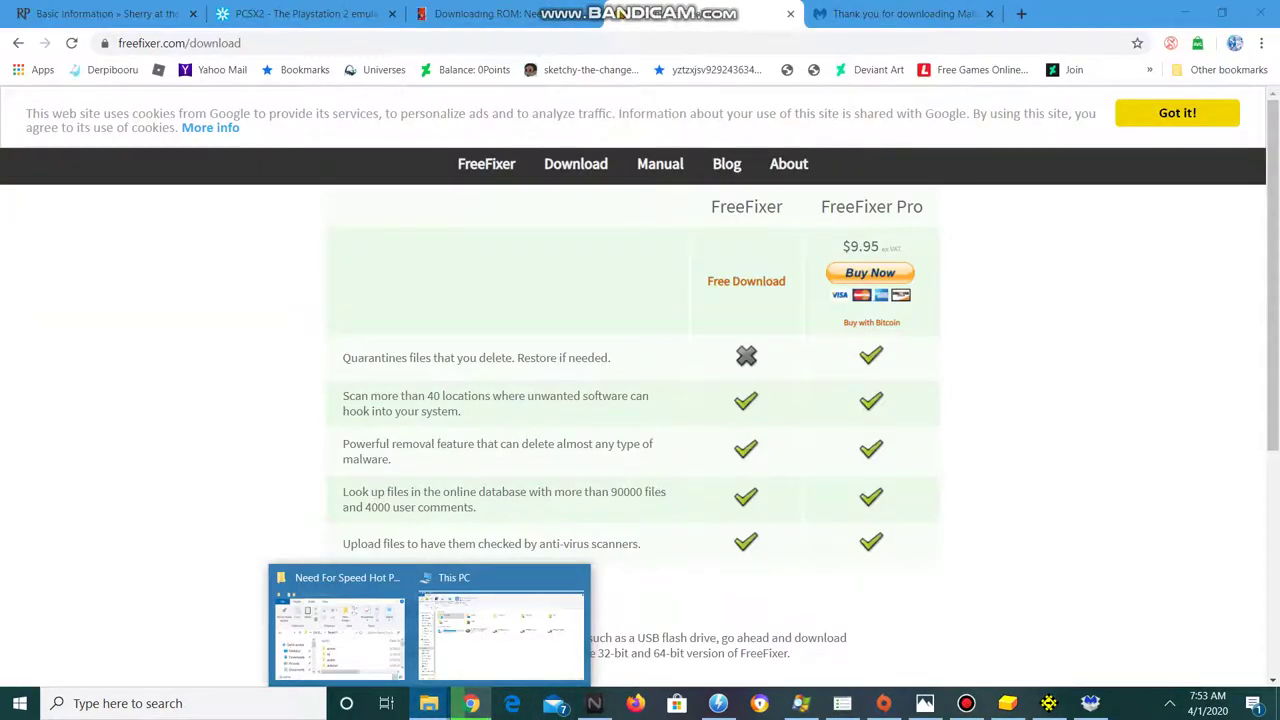
left_click(471, 703)
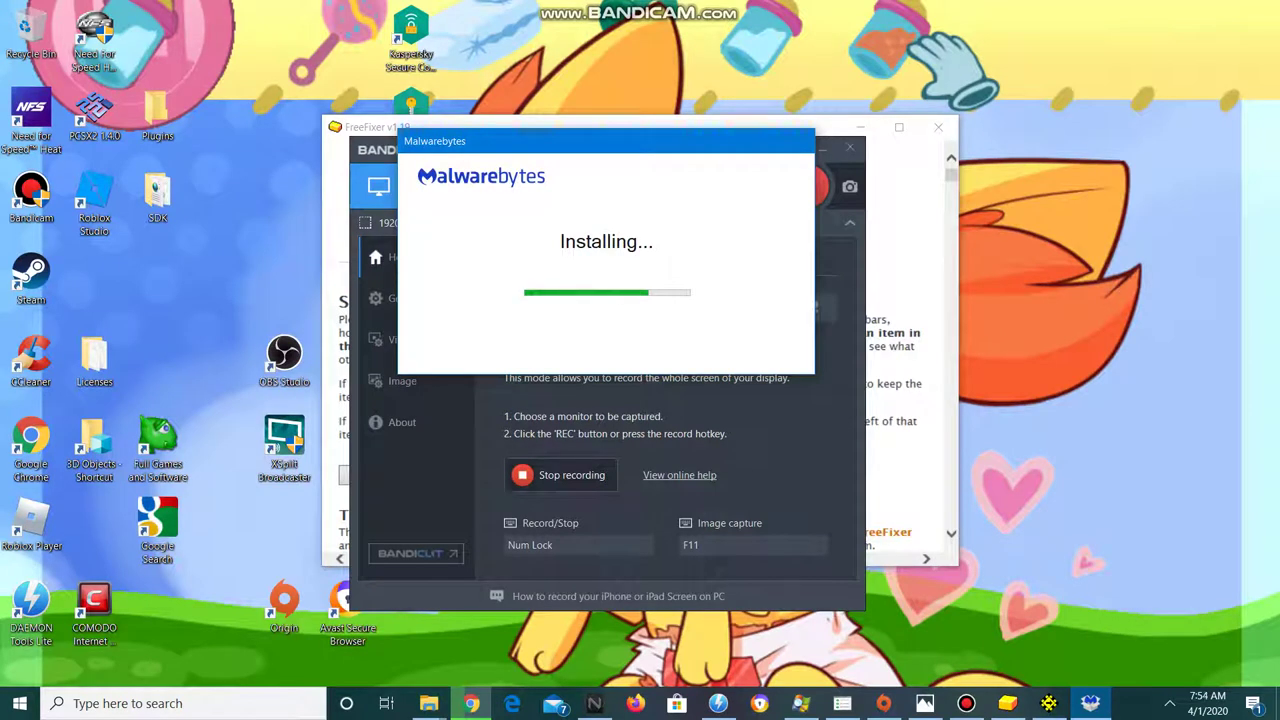
mouse_move(471, 703)
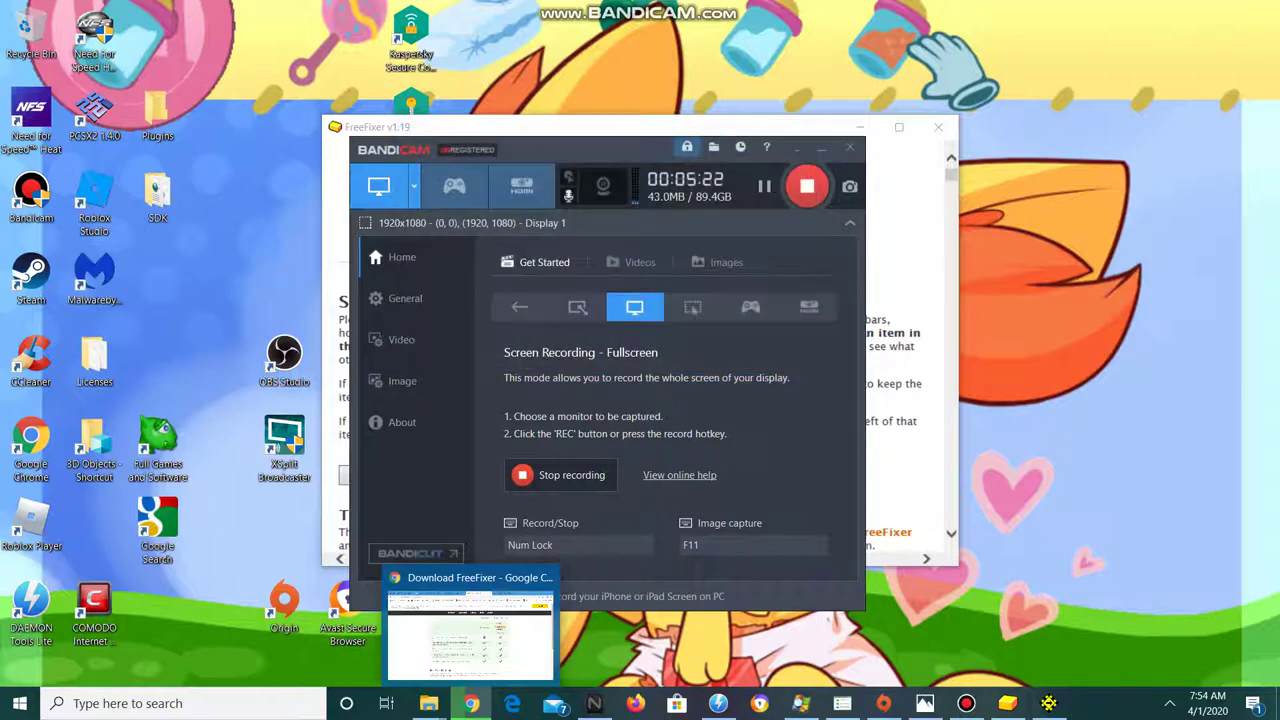
left_click(471, 703)
left_click(471, 703)
left_click(471, 703)
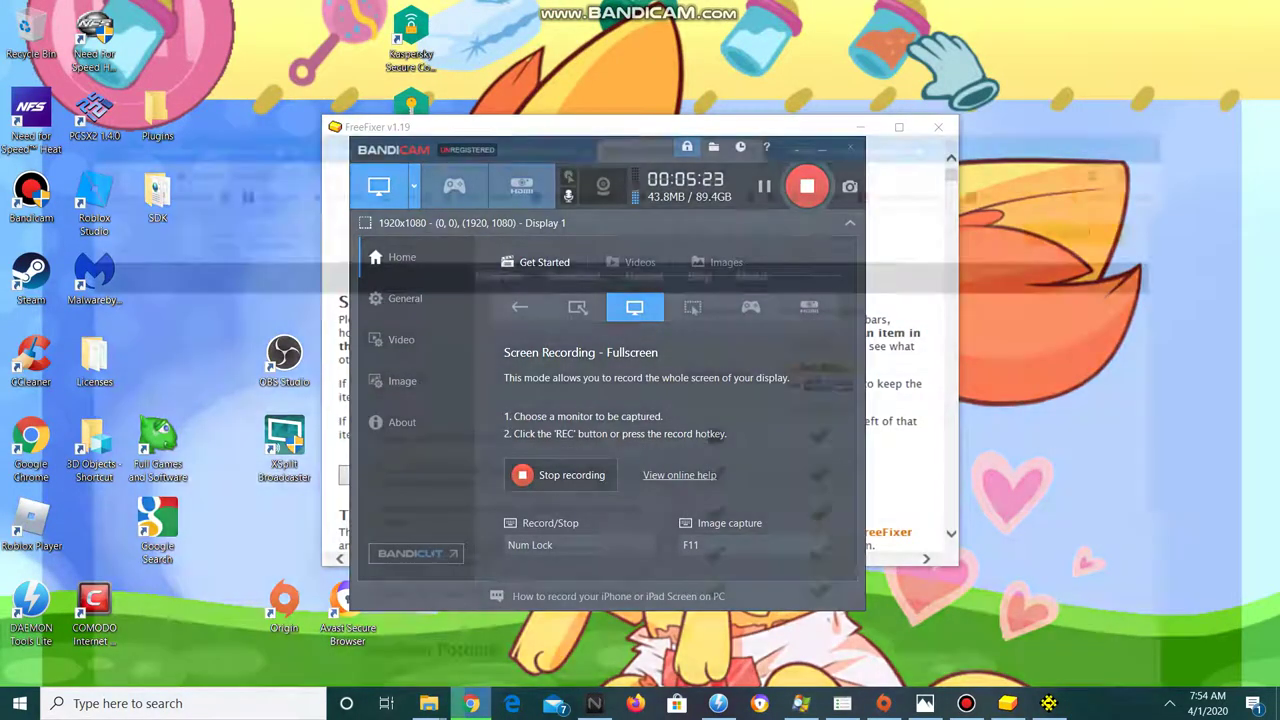
left_click(471, 703)
left_click(471, 703)
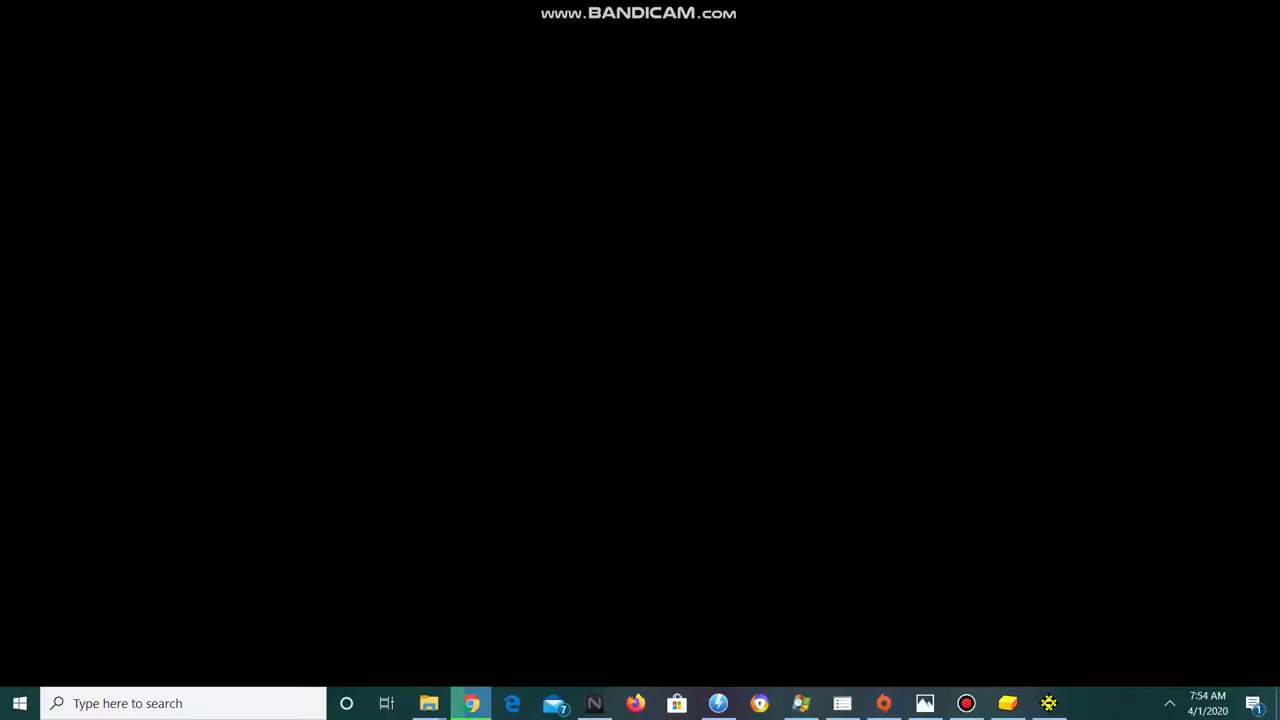
left_click(471, 703)
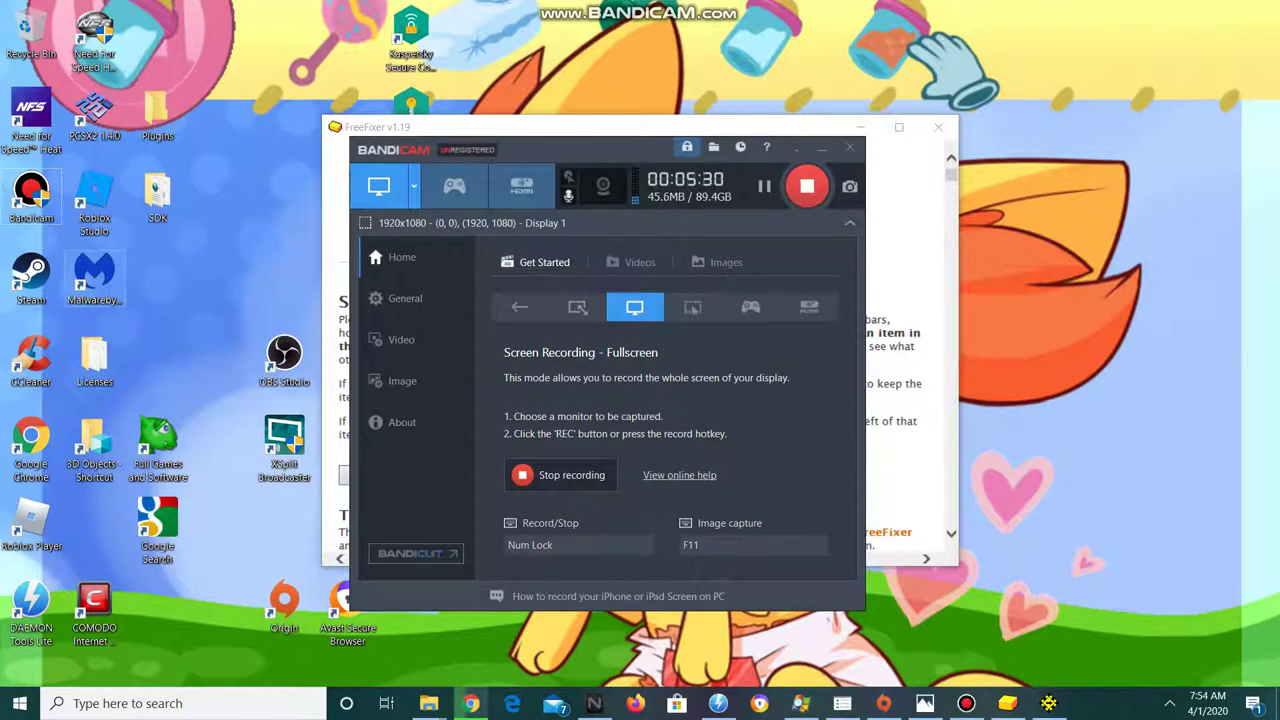
Open Malwarebytes, decline real-time protection and the Premium offer, and get past the welcome screen to the dashboard.
left_click(94, 280)
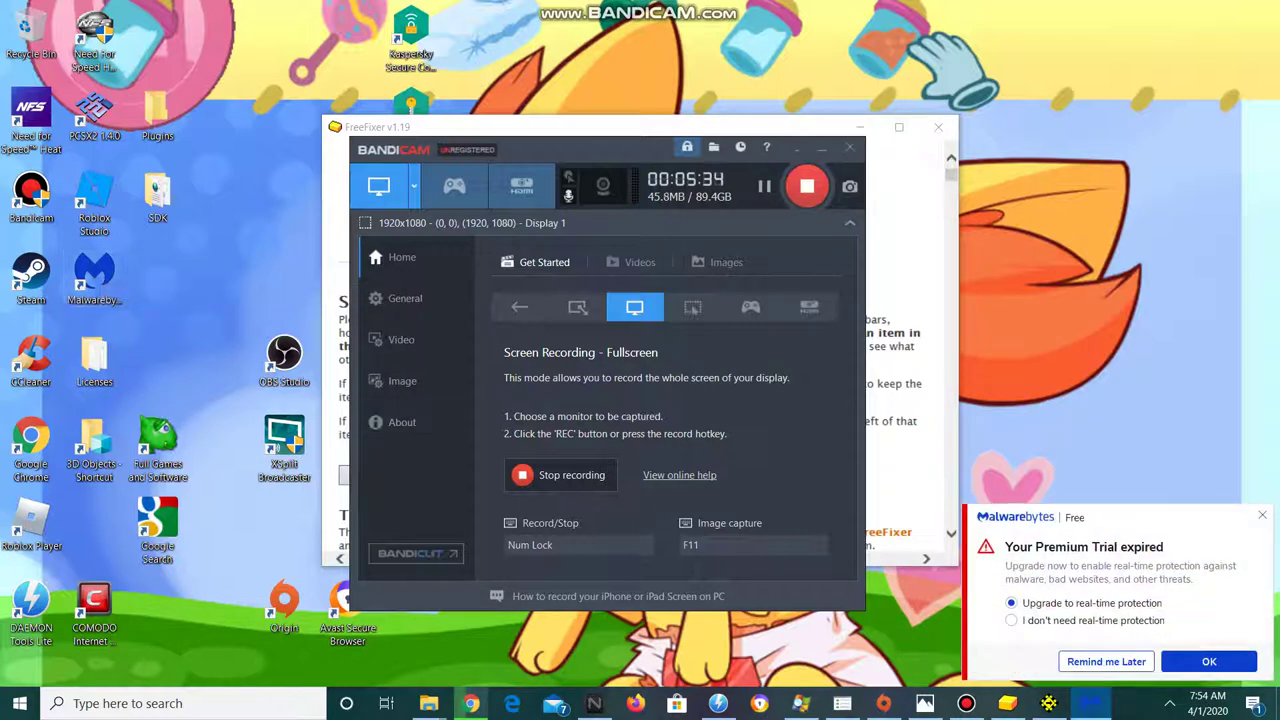
left_click(1011, 620)
left_click(1208, 661)
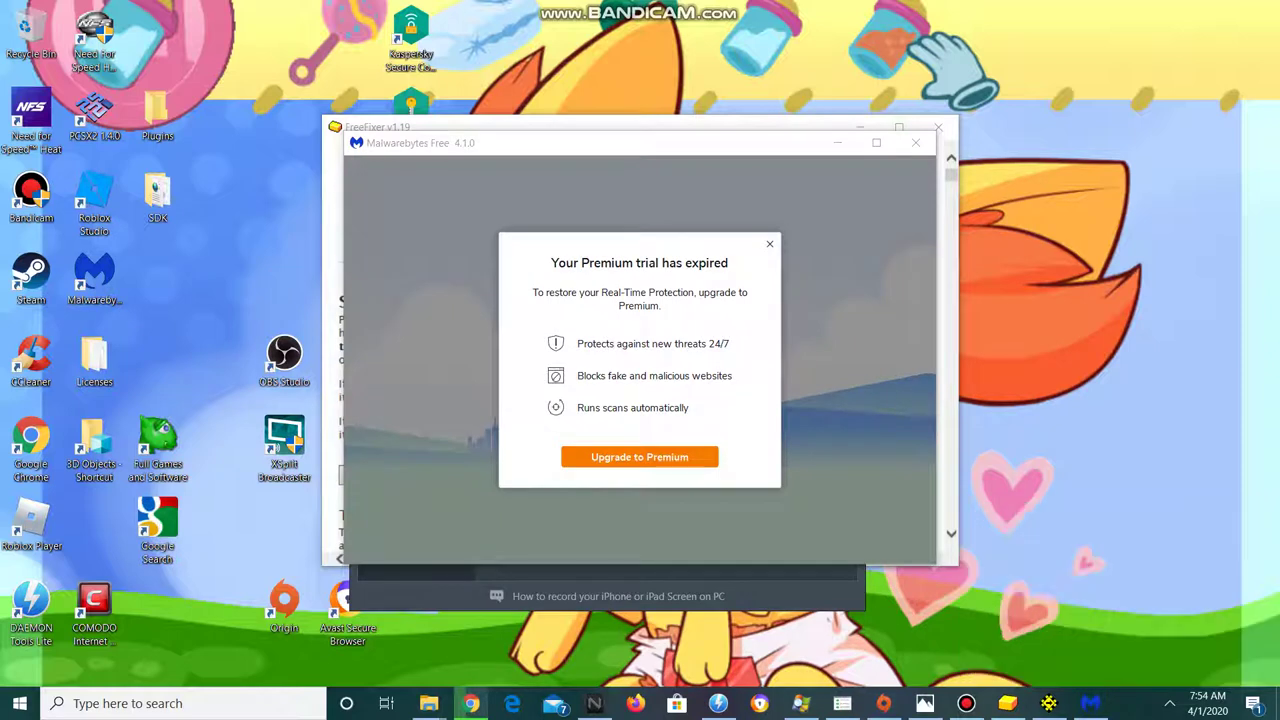
left_click(769, 244)
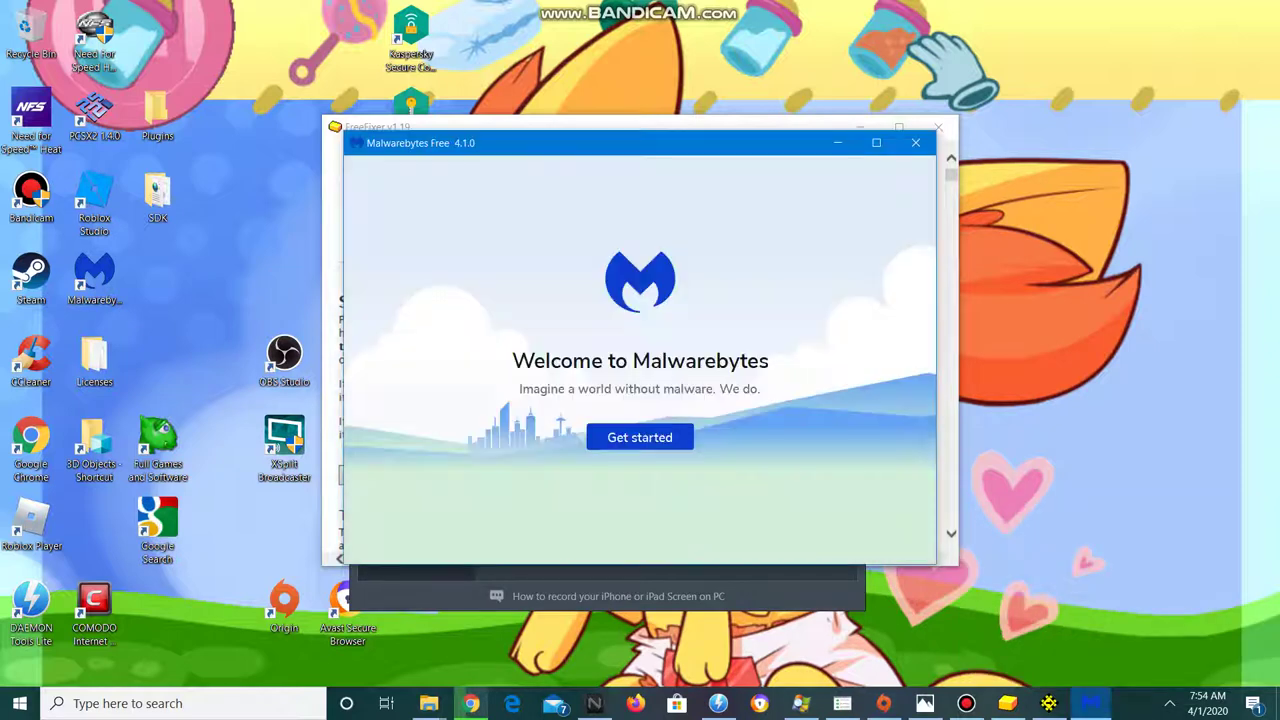
left_click(640, 436)
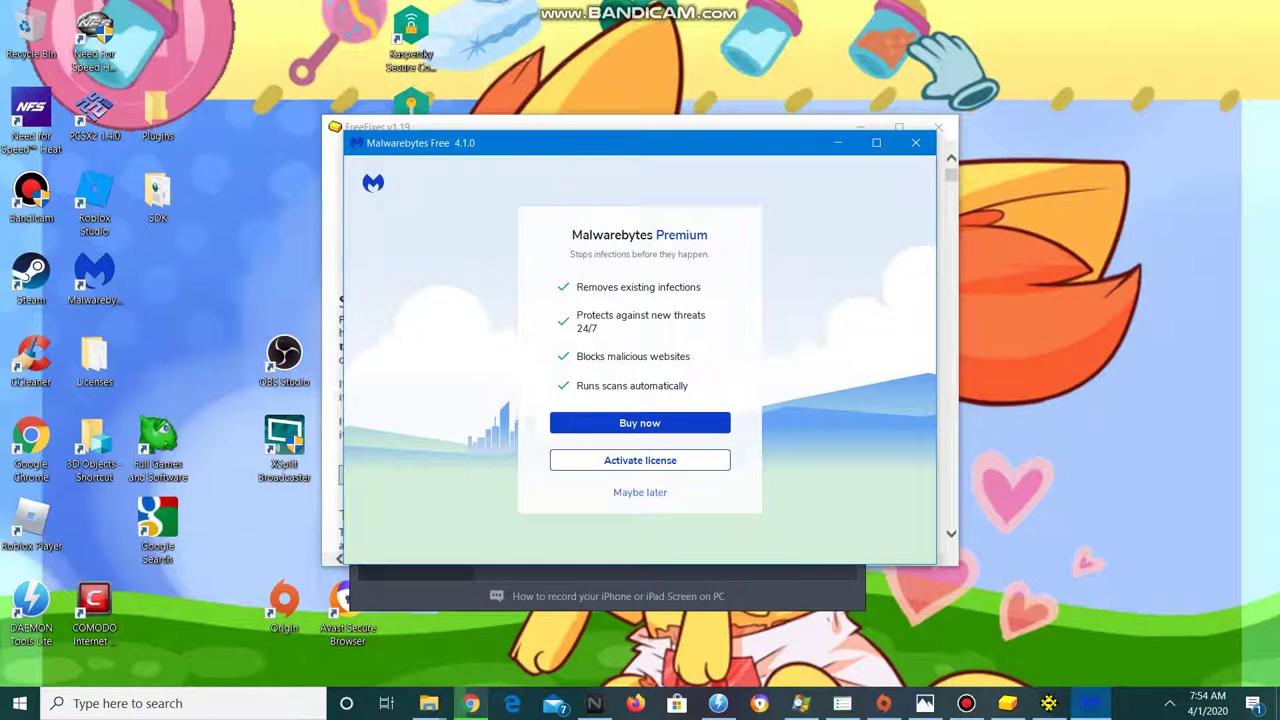
left_click(640, 492)
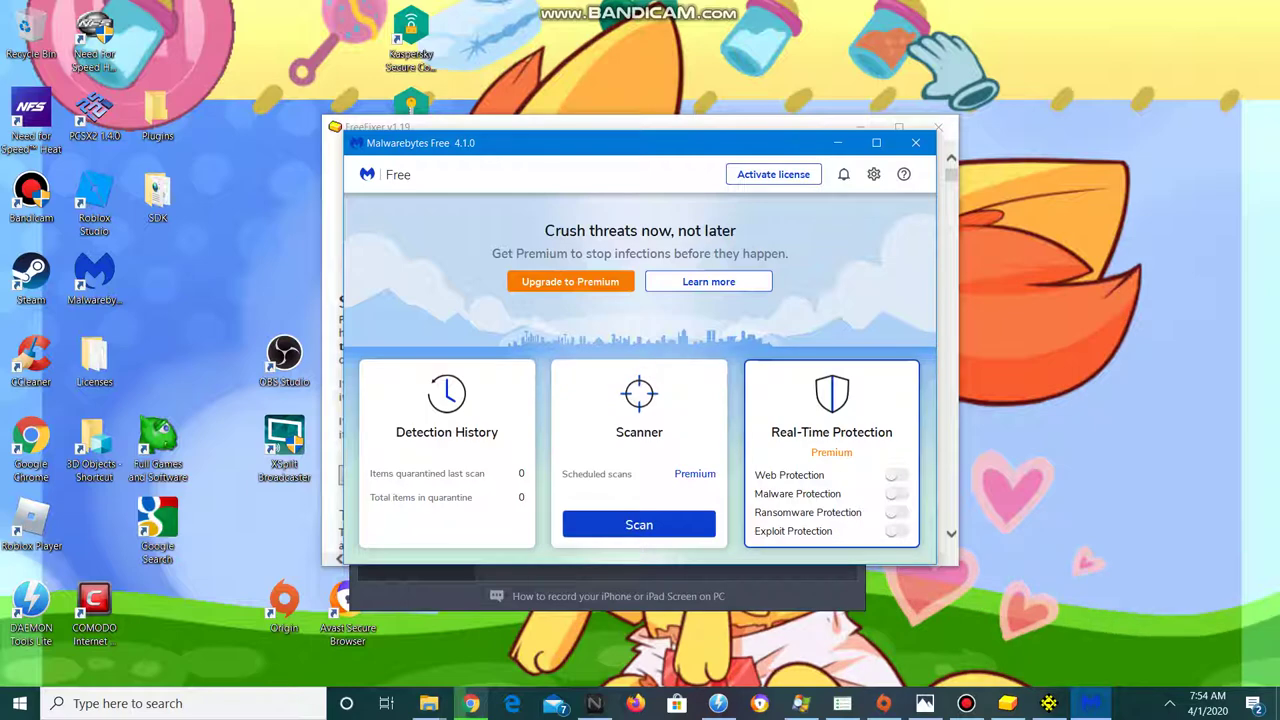
Minimize the FreeFixer window and start a Malwarebytes threat scan from the dashboard.
left_click(94, 280)
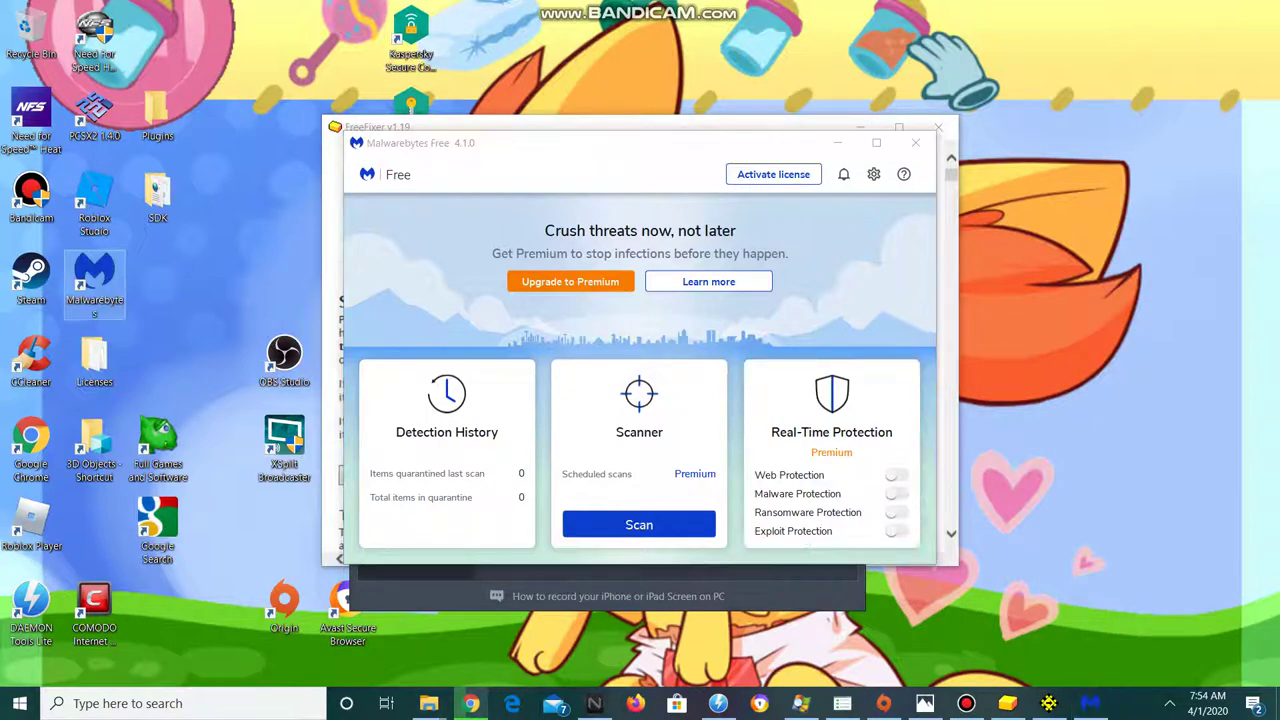
left_click(860, 127)
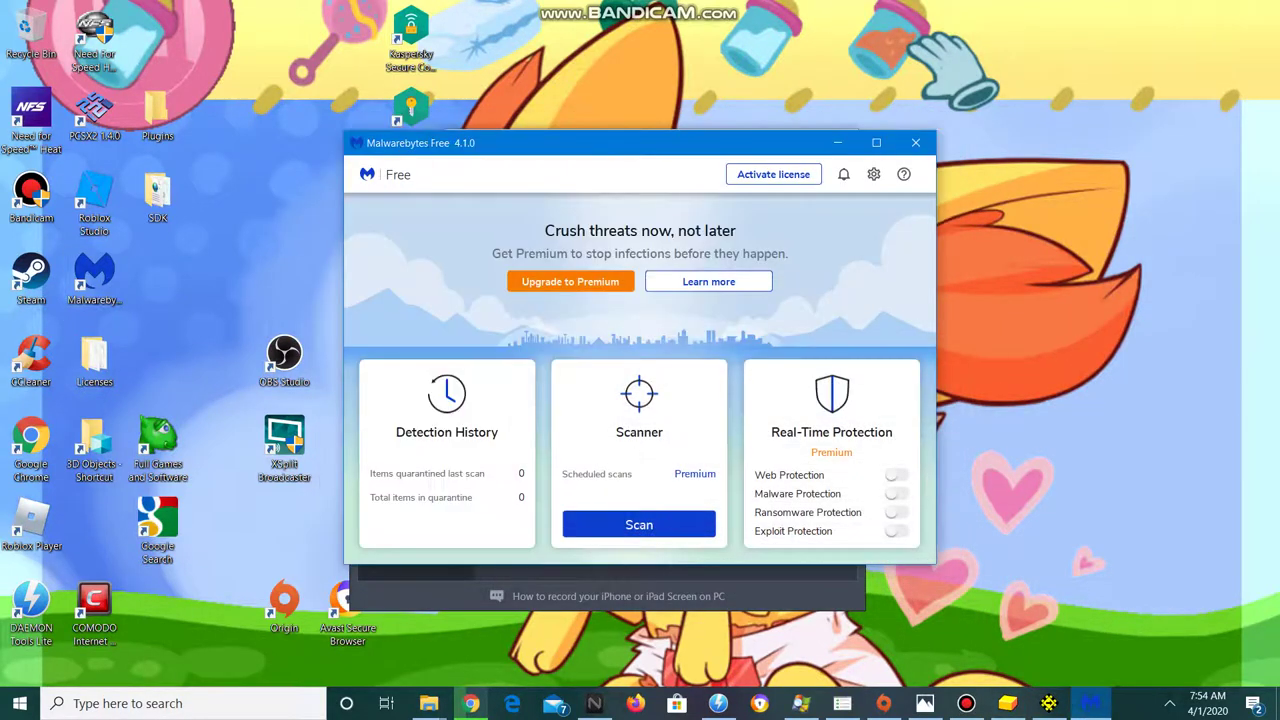
left_click(838, 142)
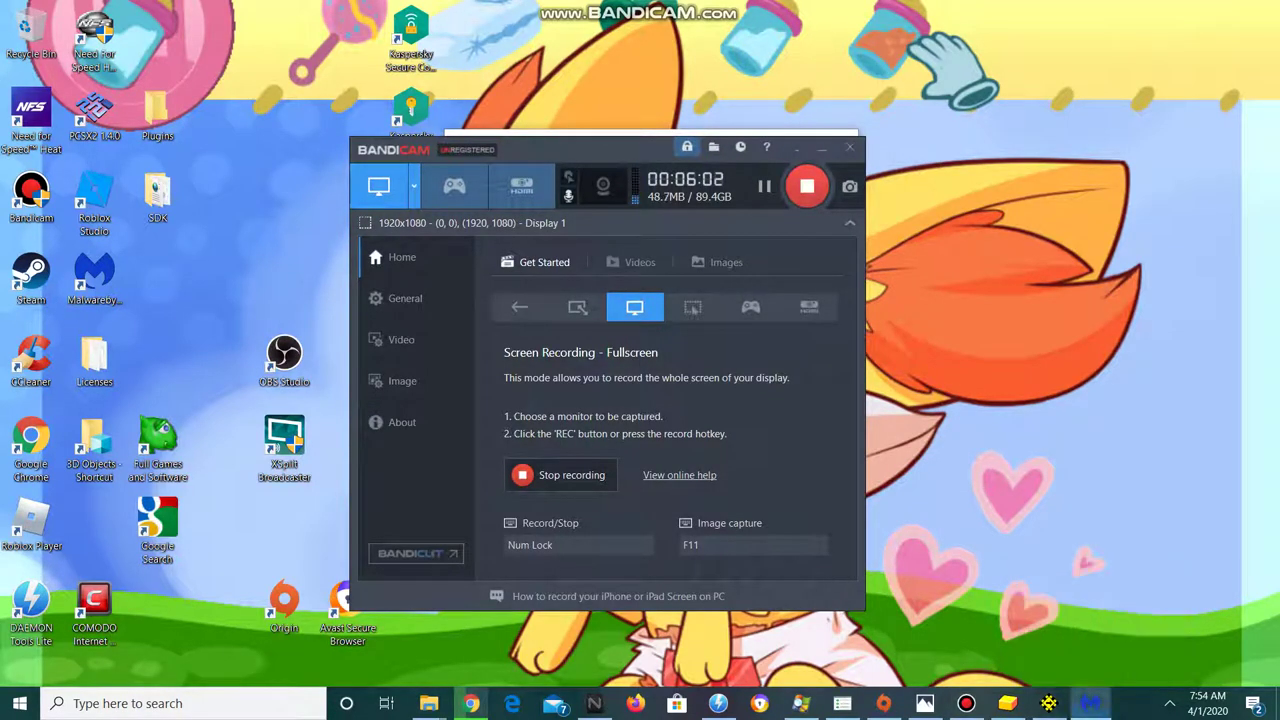
left_click(1090, 703)
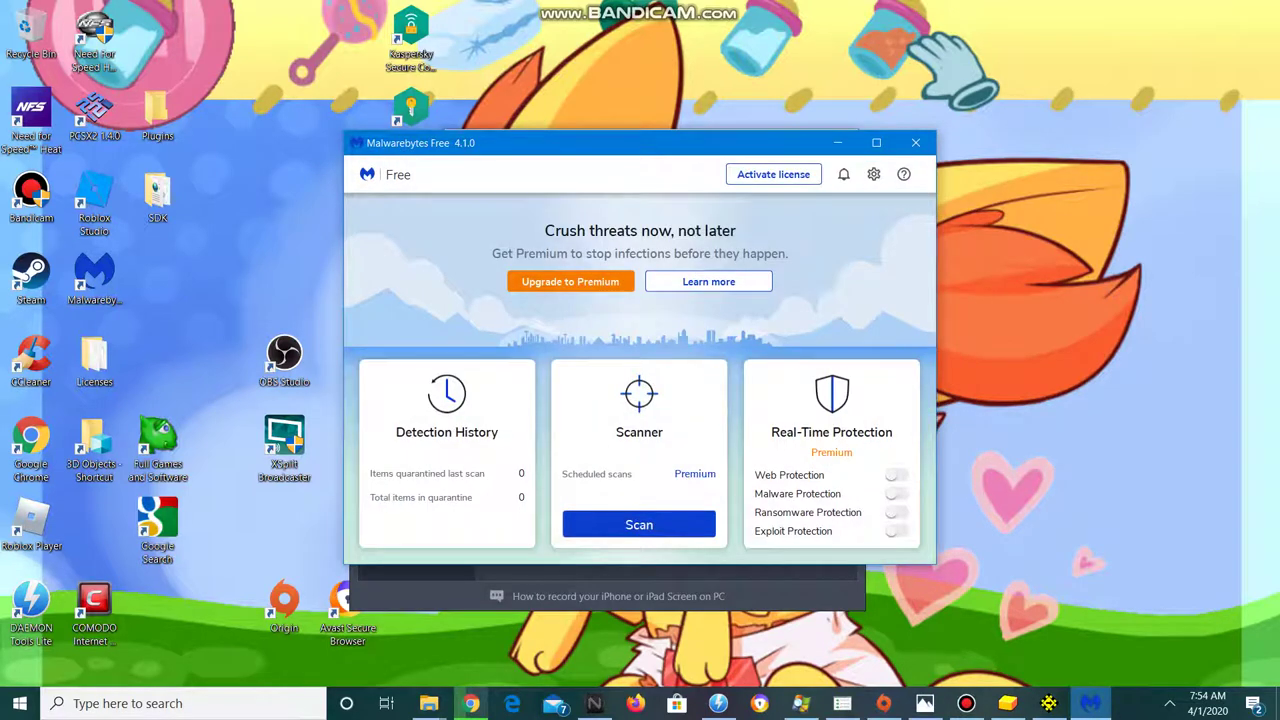
left_click(1090, 703)
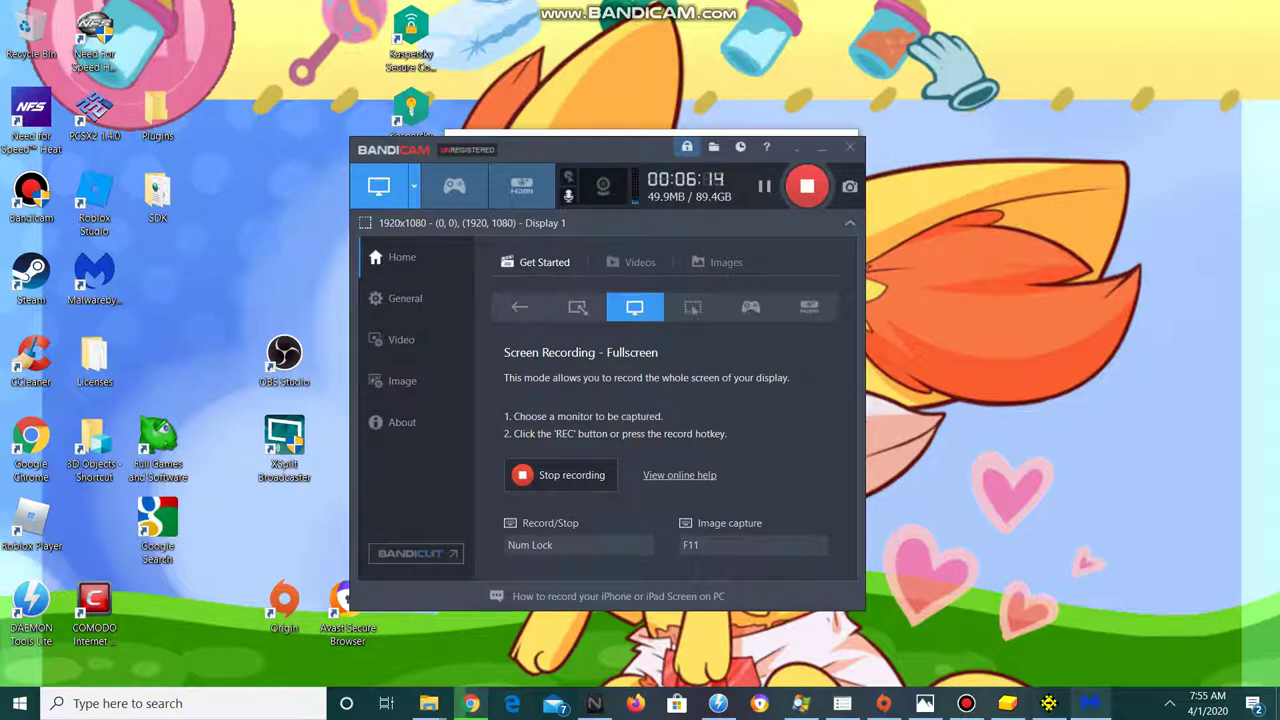
left_click(1090, 703)
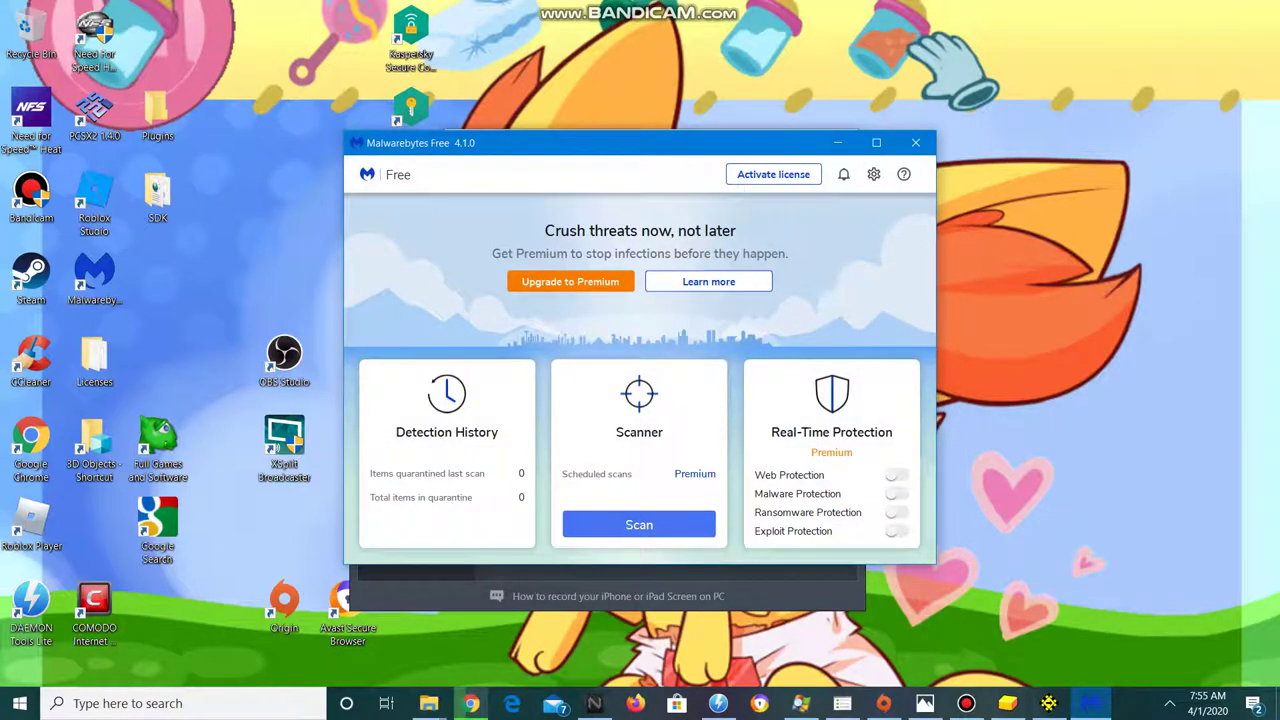
left_click(639, 524)
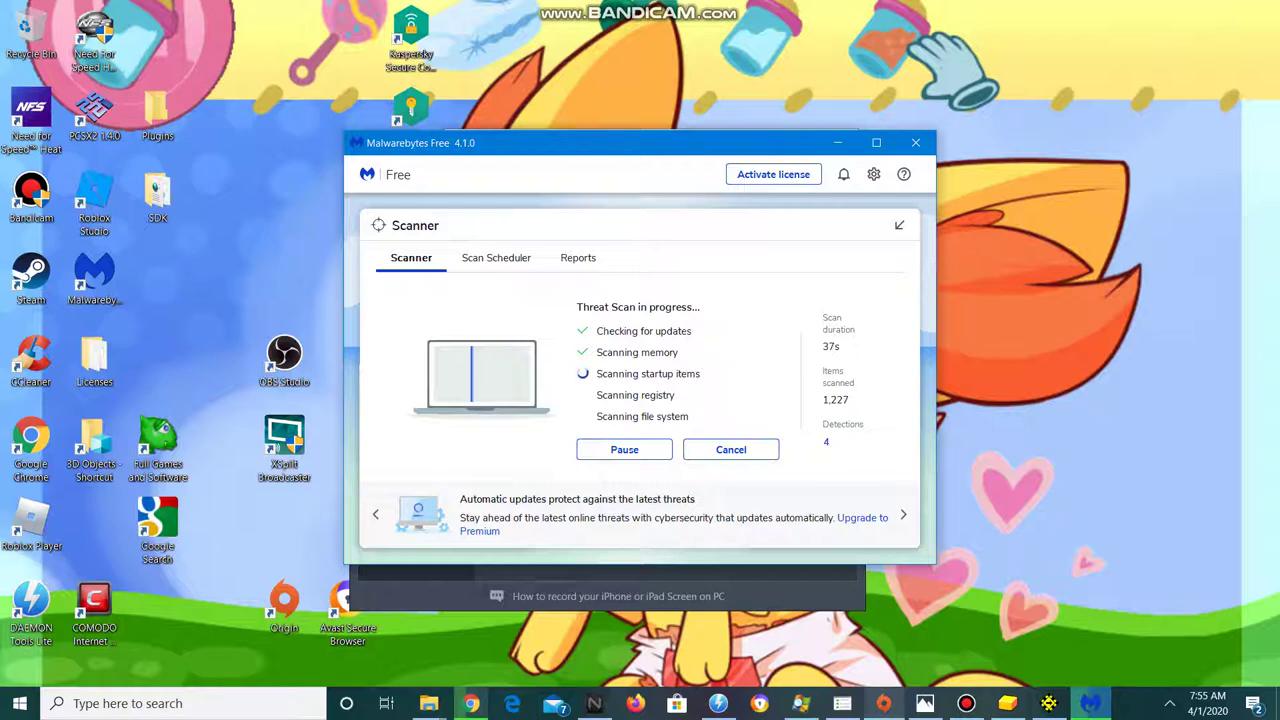
Switch to Google Chrome and open ccleaner.com in a new tab.
left_click(470, 703)
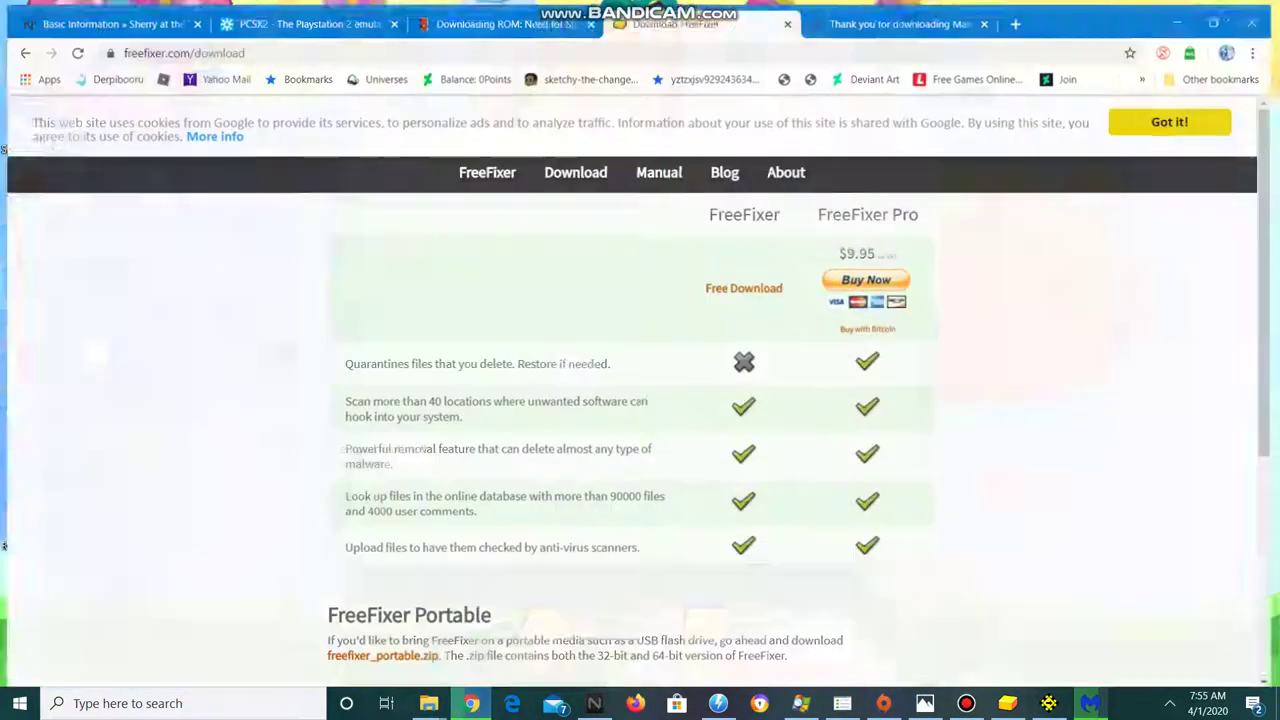
left_click(921, 16)
key("ctrl+t")
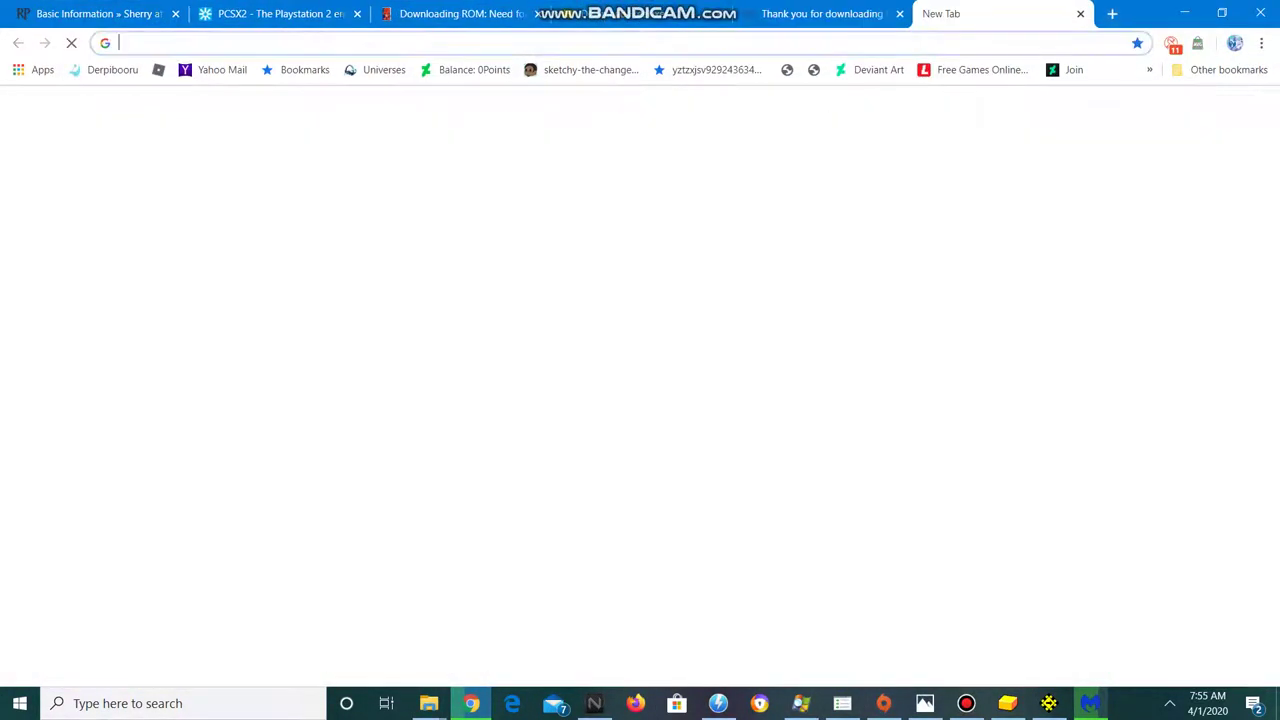
type("ccleaner")
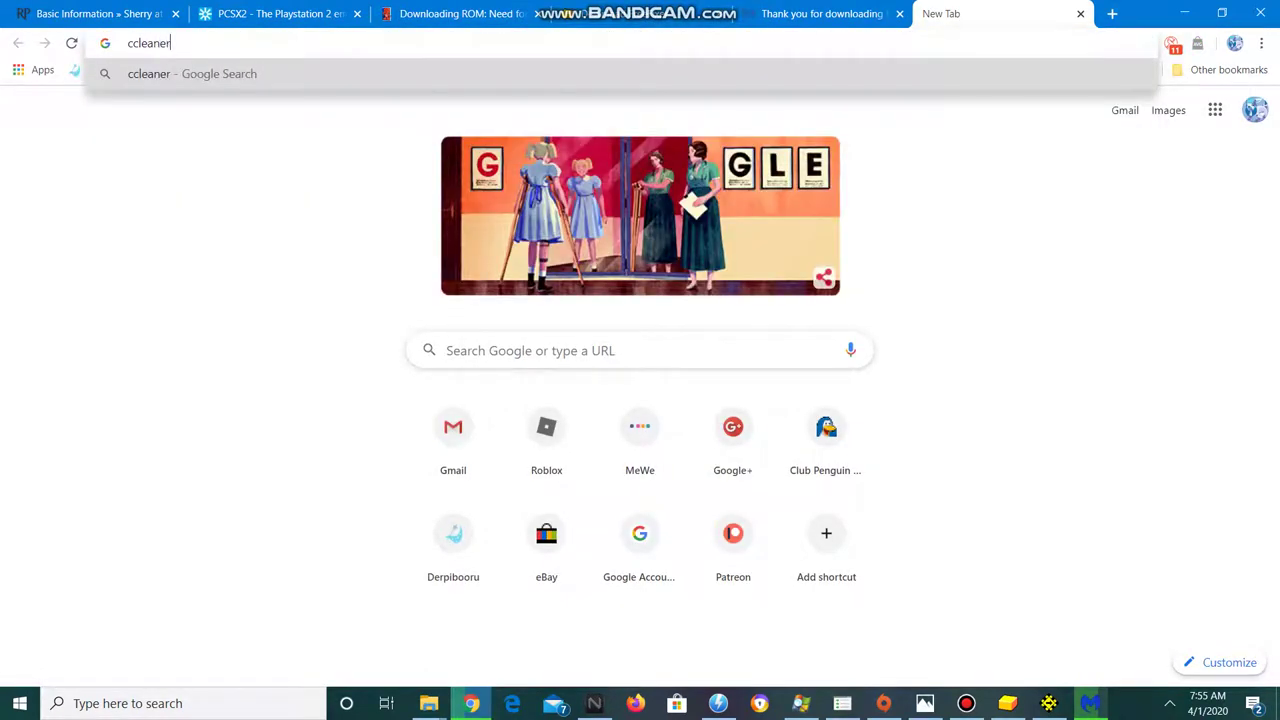
type(".com")
key("Return")
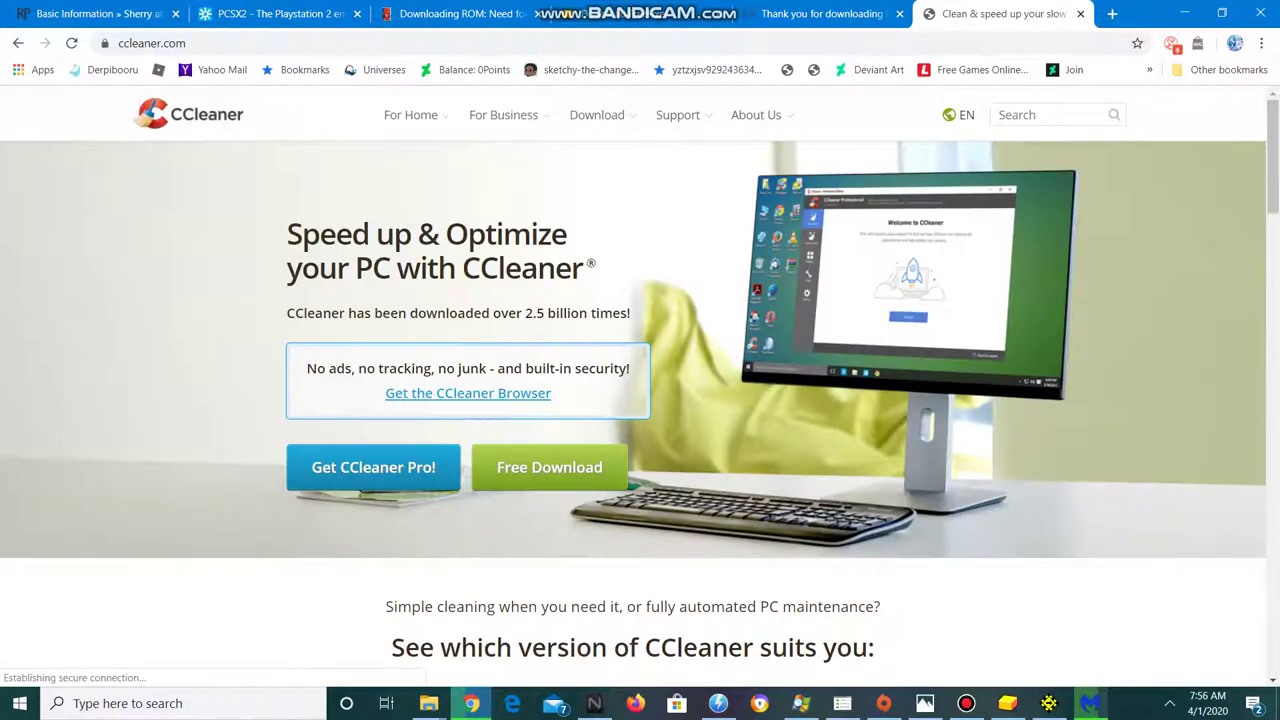
Download the free CCleaner installer ccsetup565.exe into the Documents folder and launch it.
scroll(640, 400, "down", 3)
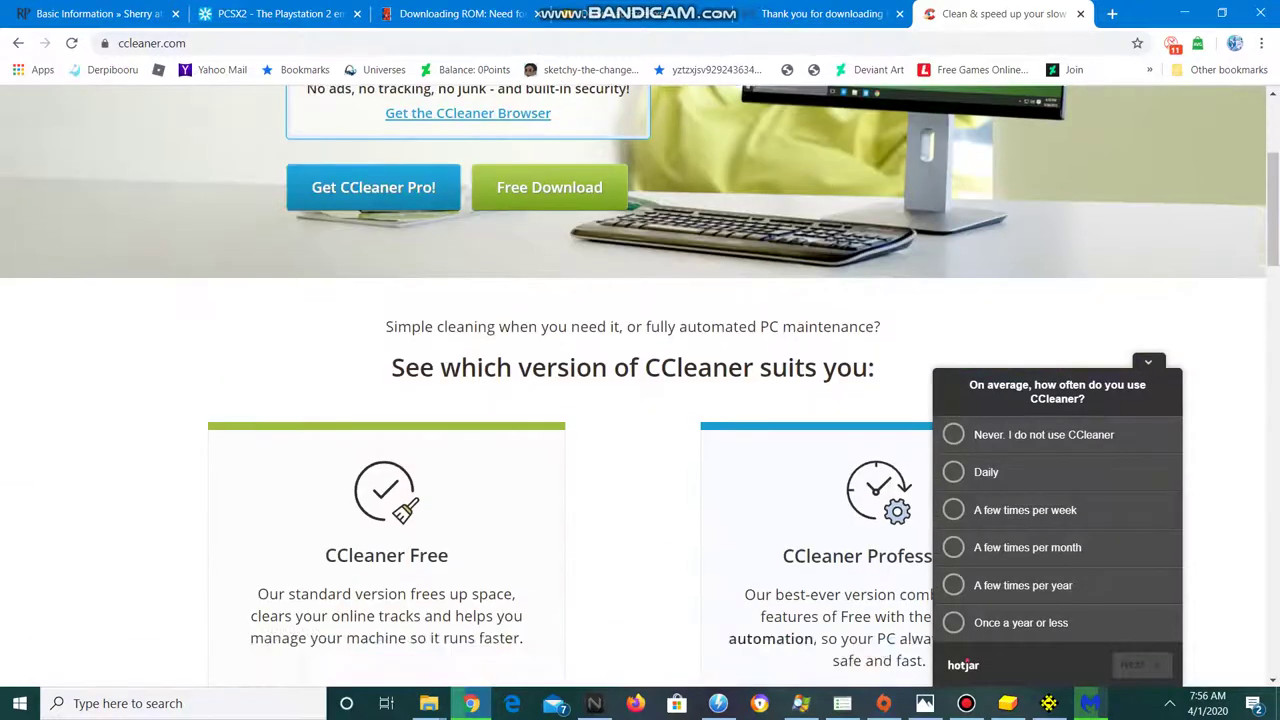
scroll(640, 400, "down", 2)
scroll(386, 400, "down", 4)
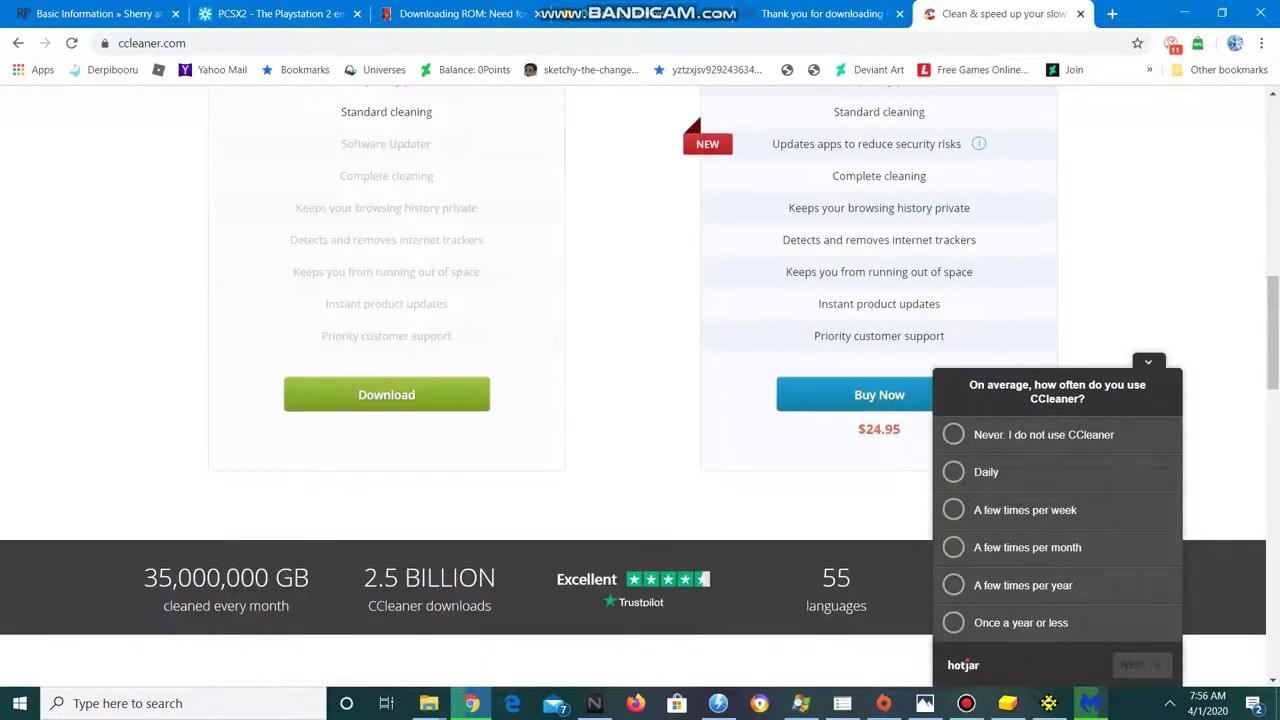
left_click(386, 394)
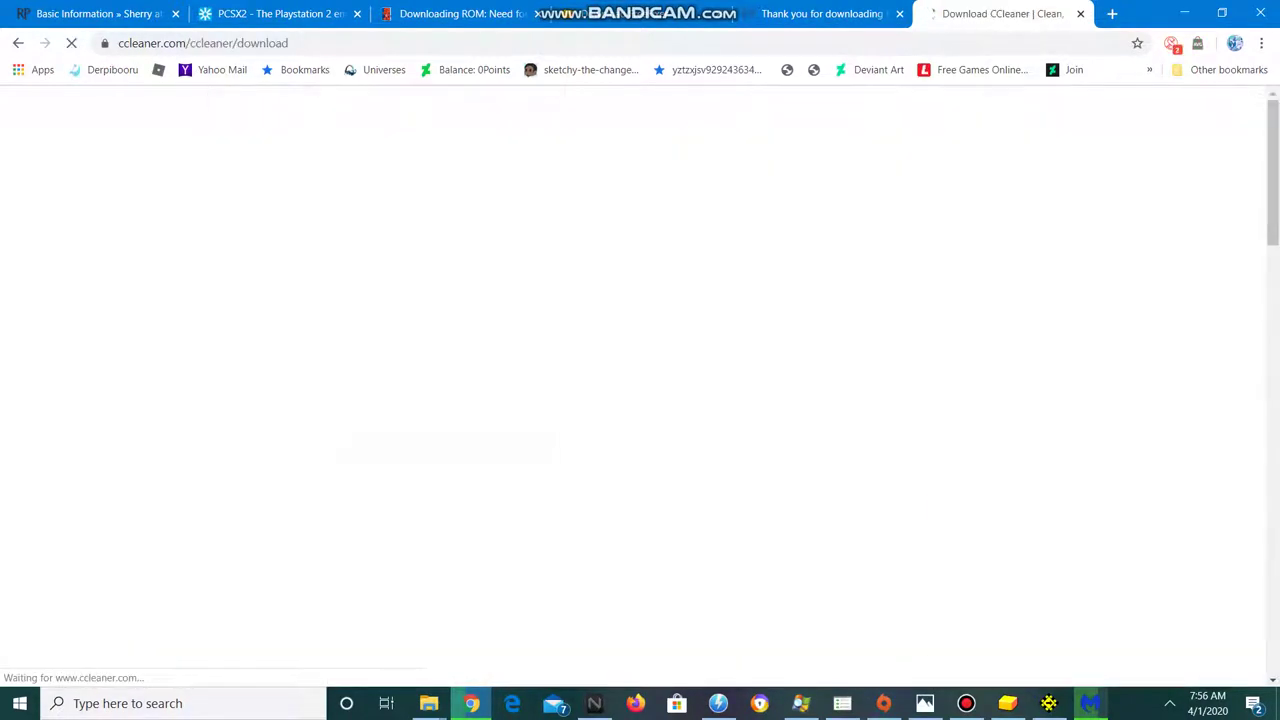
scroll(640, 400, "down", 12)
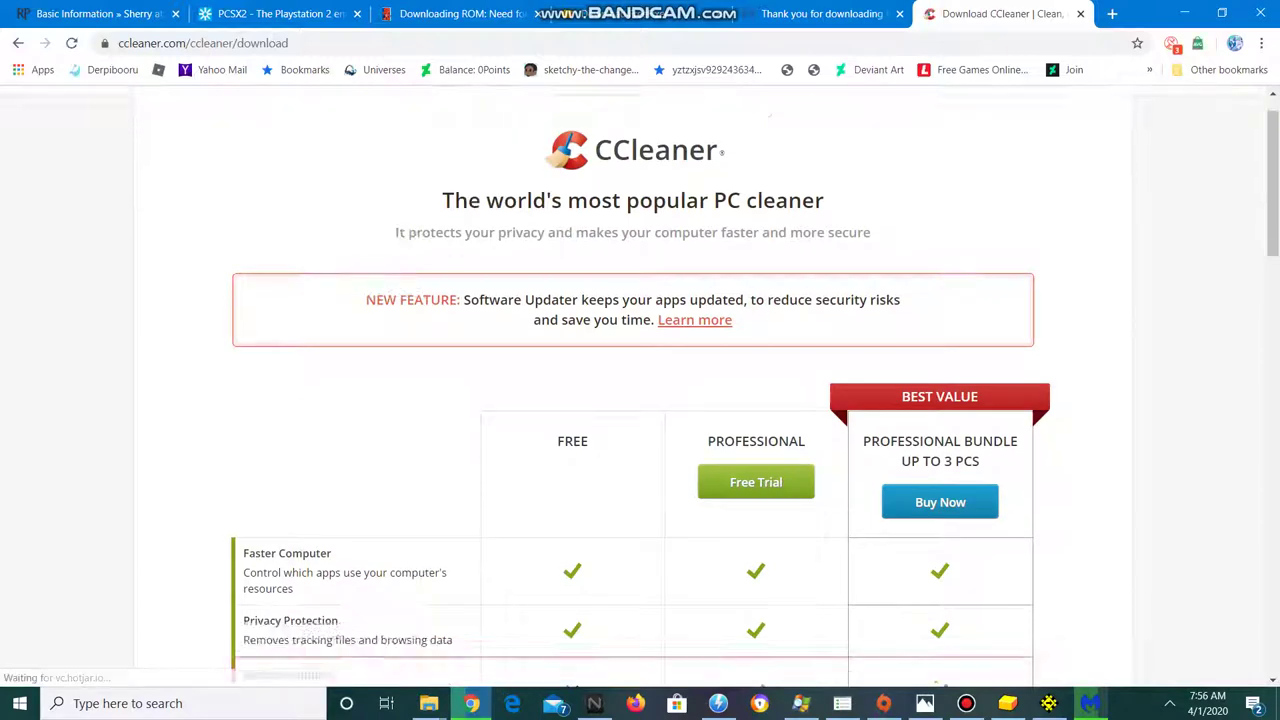
scroll(572, 418, "up", 3)
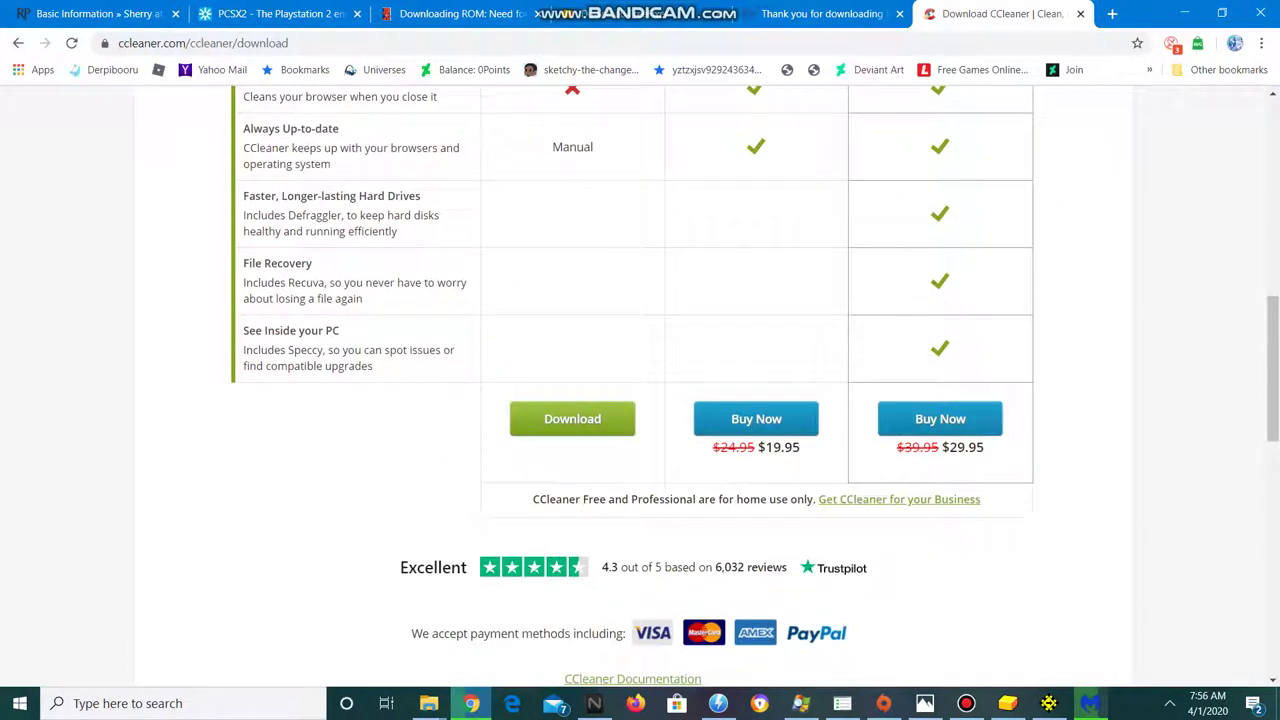
left_click(572, 418)
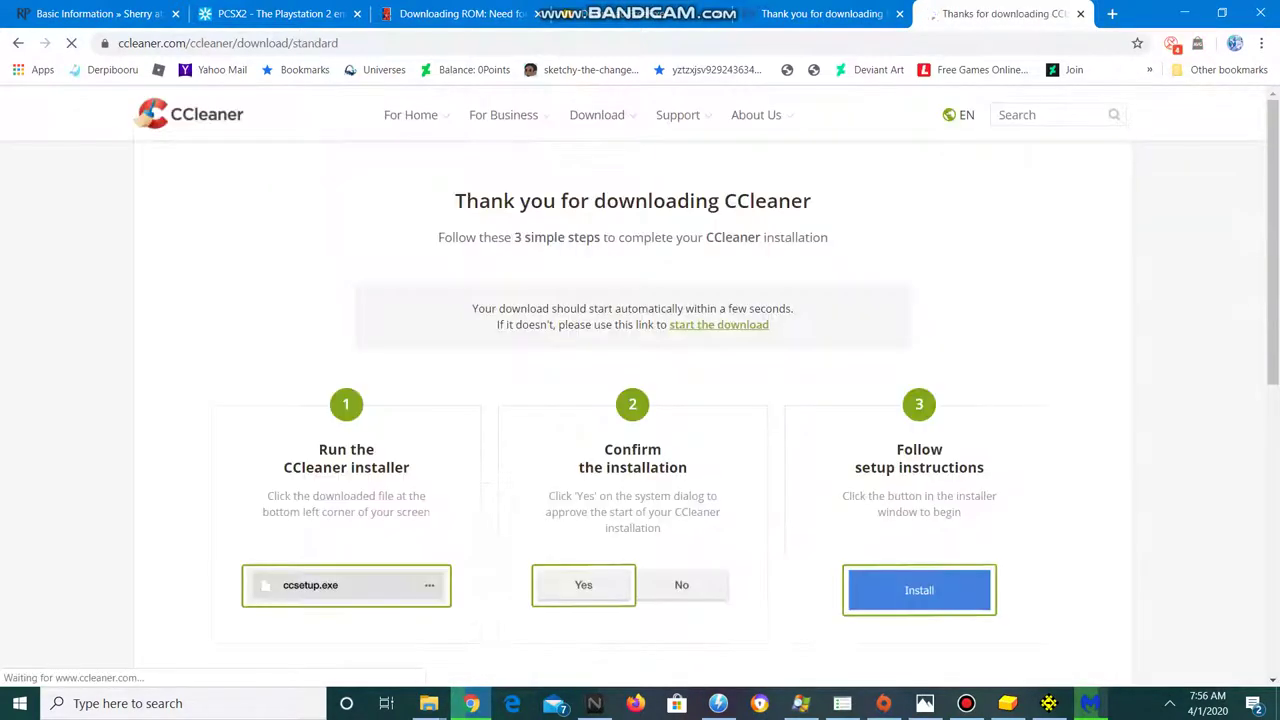
scroll(640, 400, "down", 2)
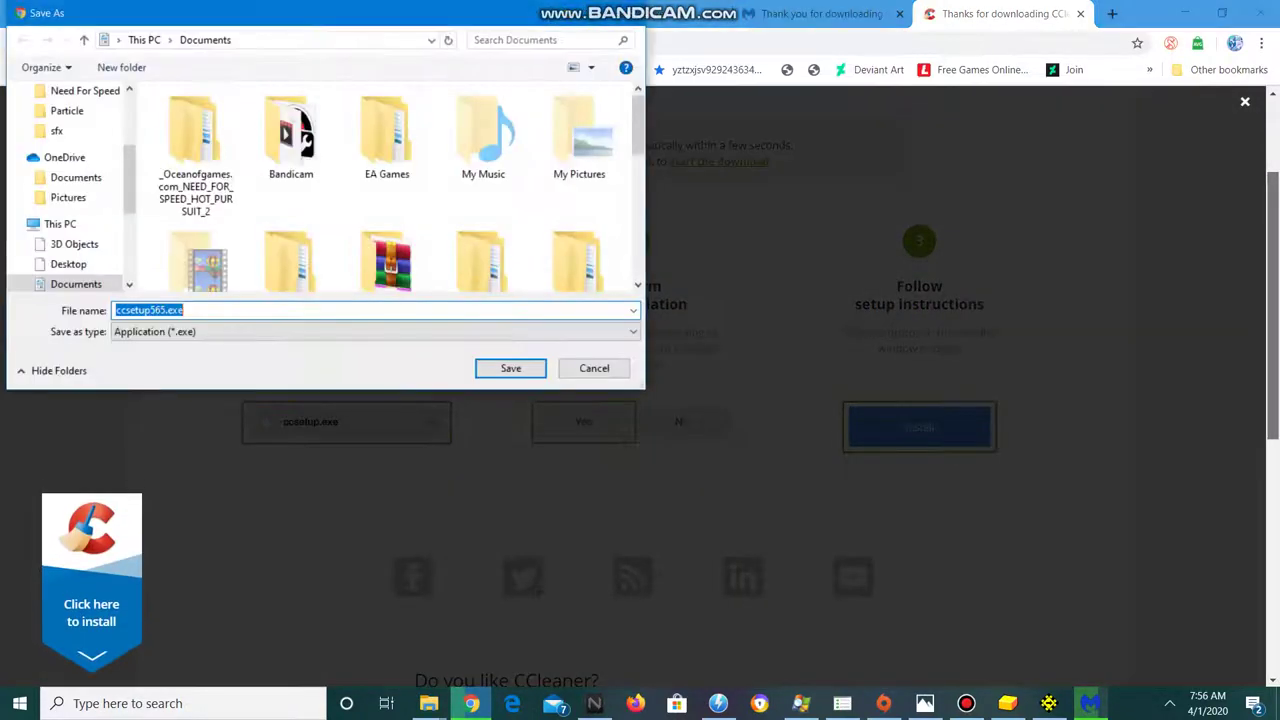
key("Return")
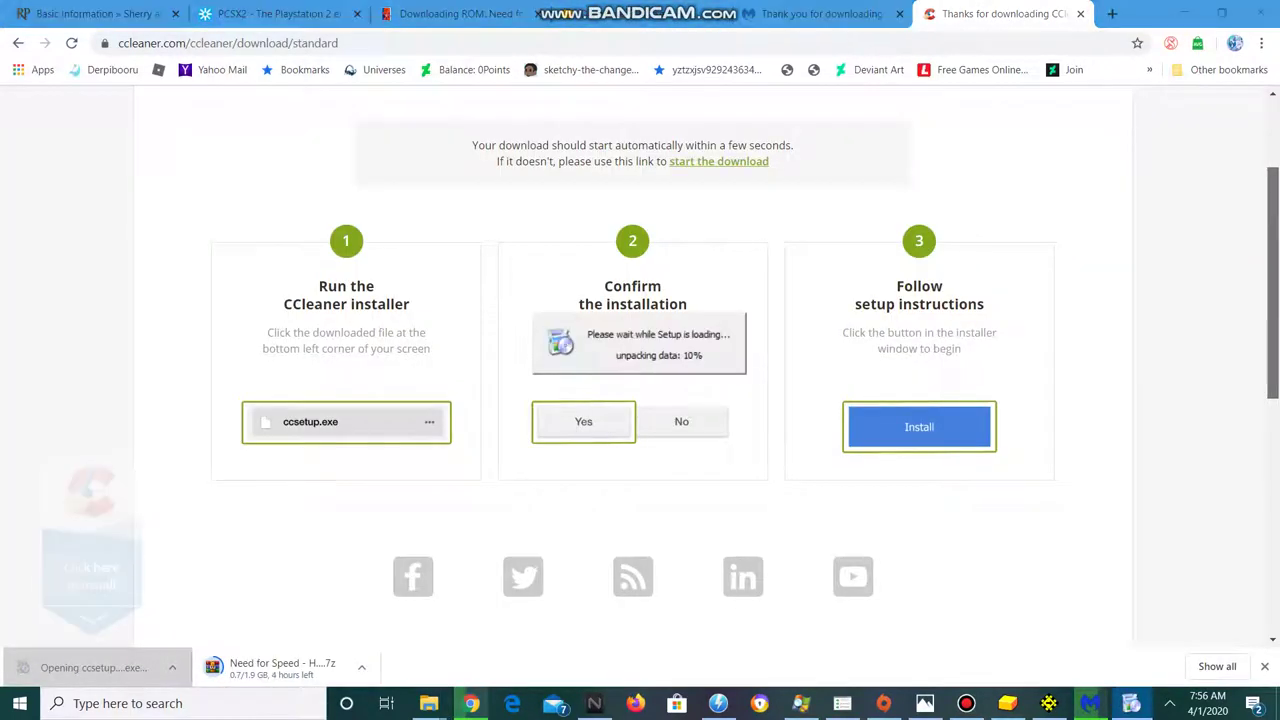
left_click_drag(1272, 282, 1272, 312)
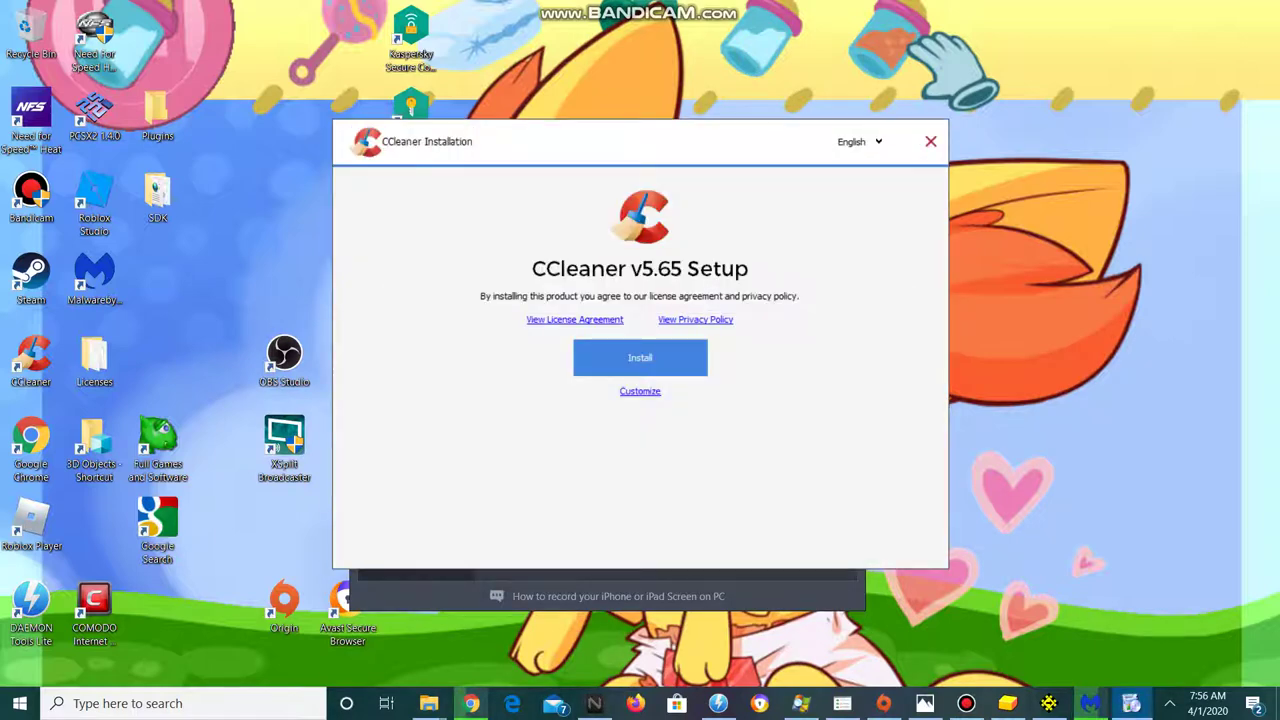
Install CCleaner v5.65 without the optional AVG AntiVirus Free, and move the setup window aside.
left_click(640, 357)
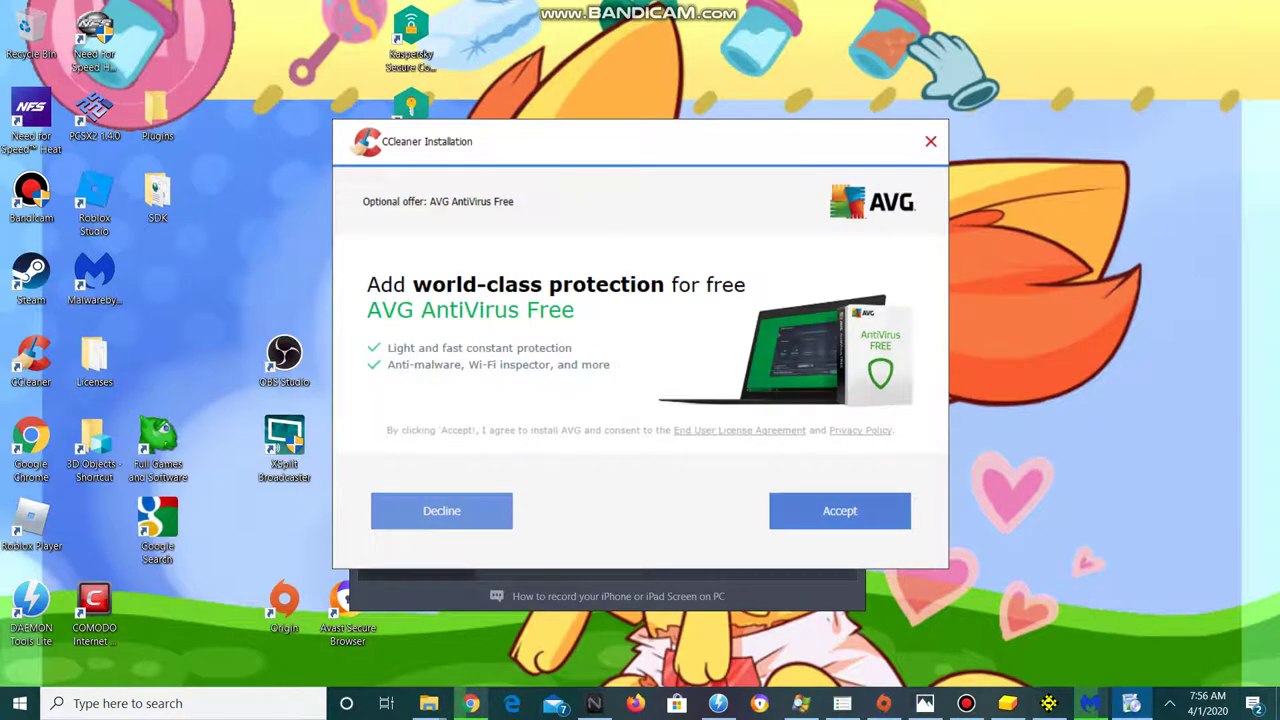
left_click(441, 510)
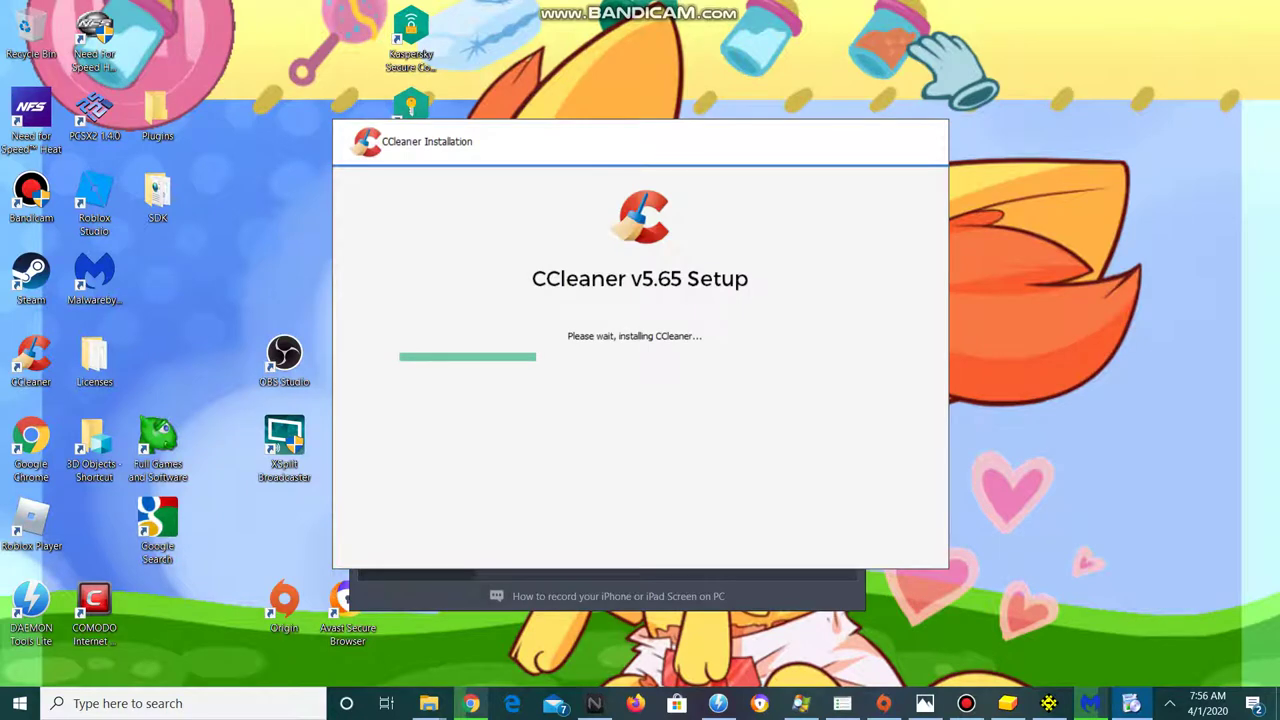
key("alt+Tab")
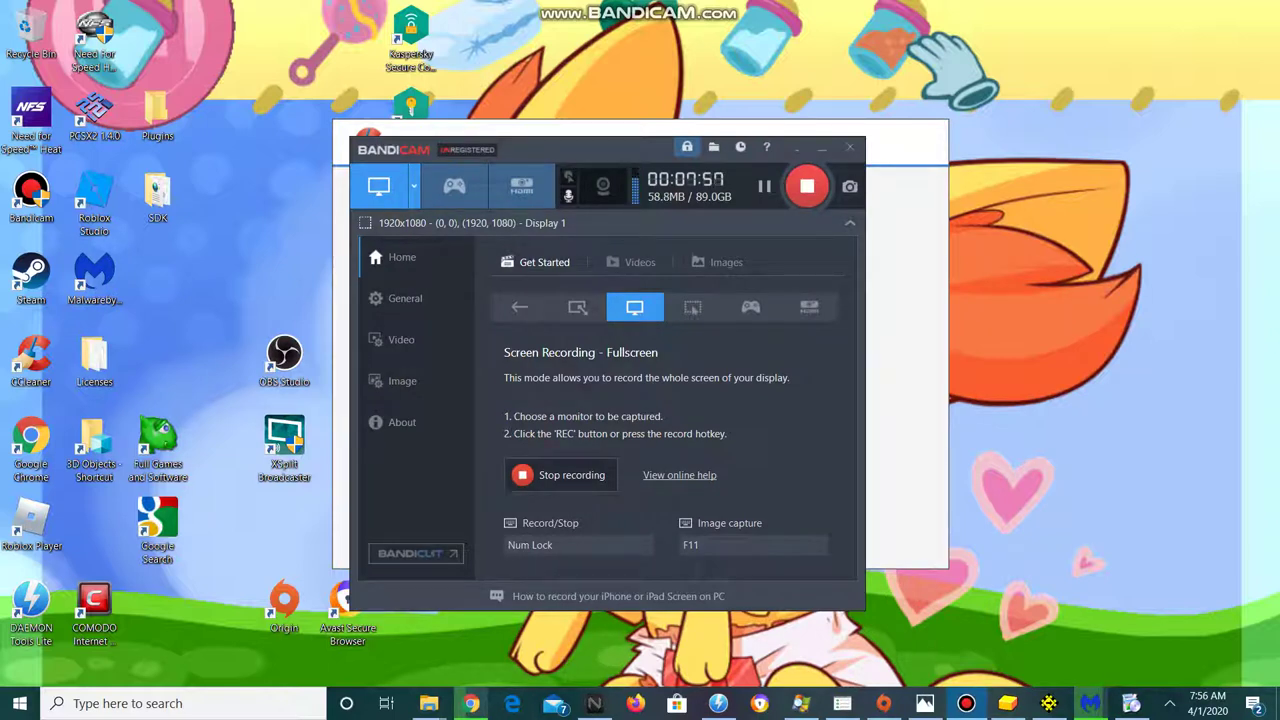
key("alt+Tab")
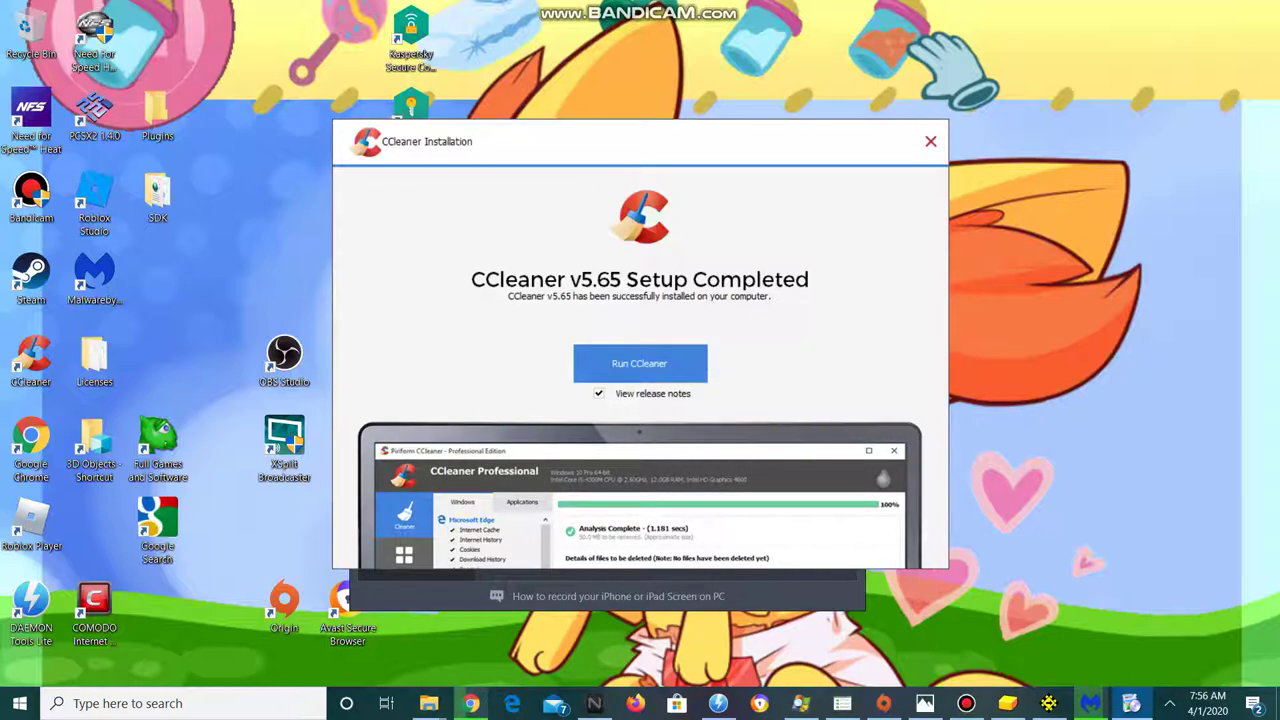
left_click_drag(640, 141, 1016, 133)
left_click_drag(802, 133, 744, 129)
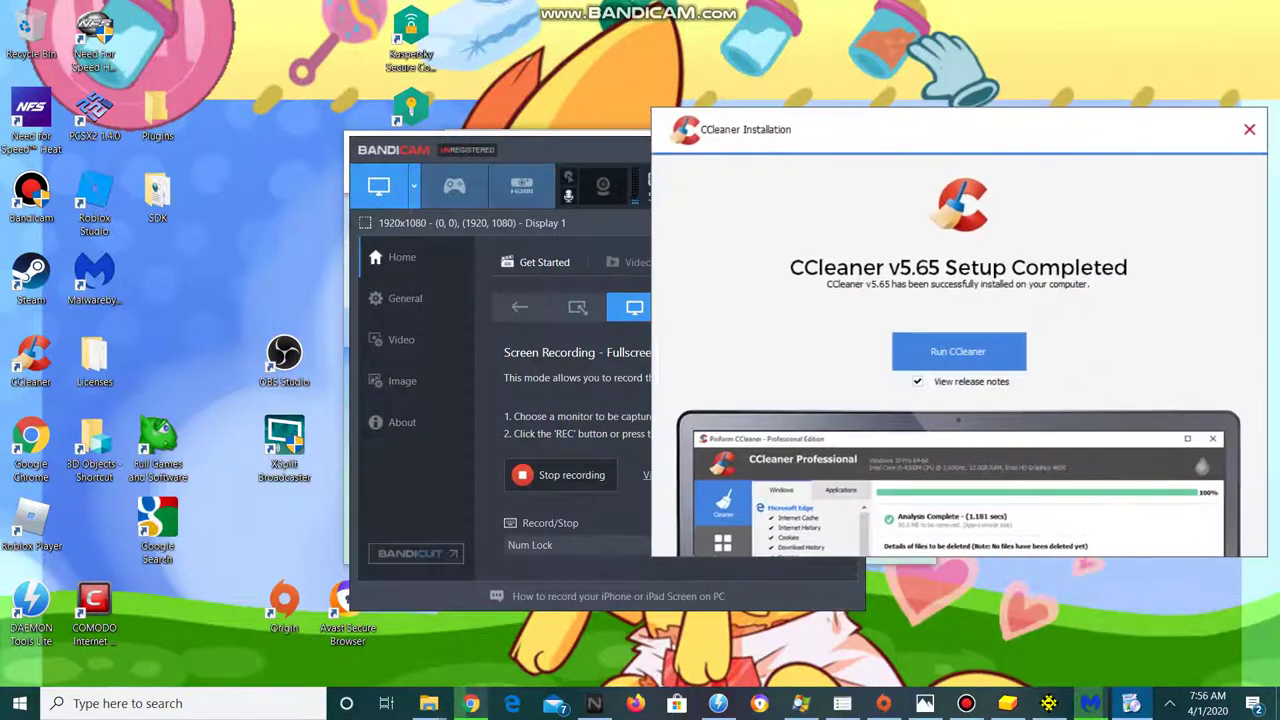
Run CCleaner from the completed setup and go through the introduction pages to start its Health Check.
left_click(957, 351)
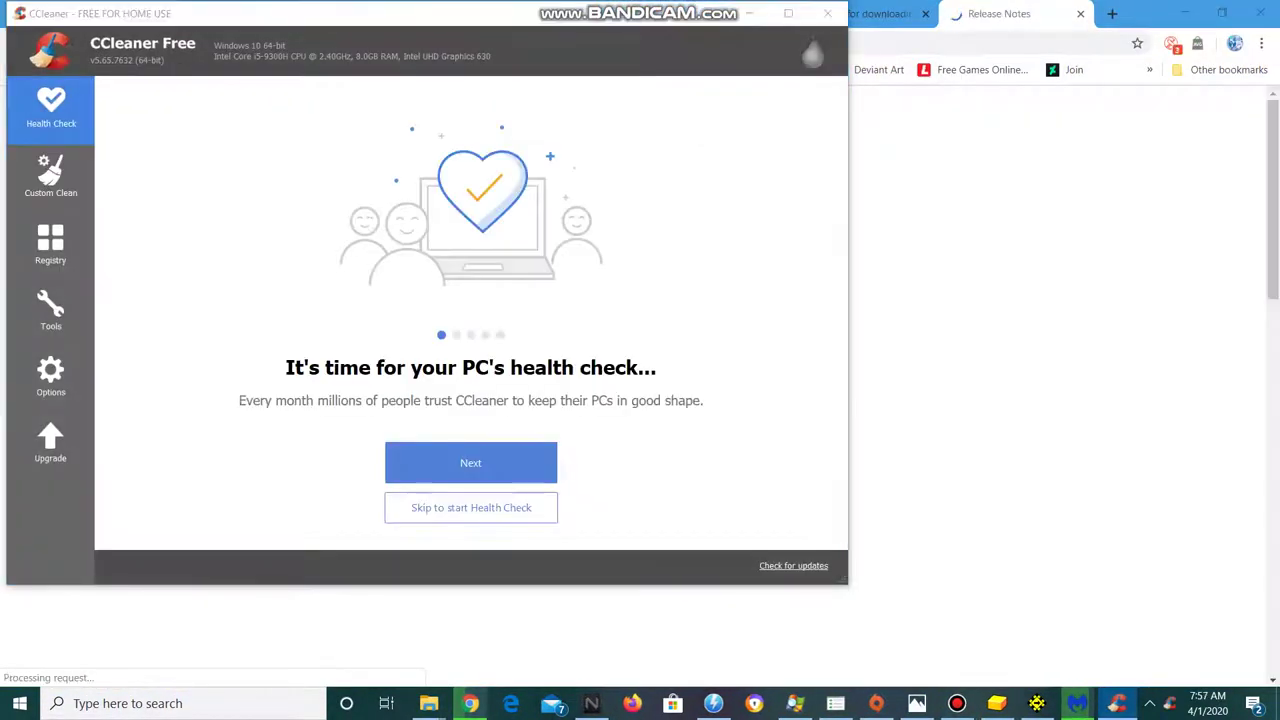
left_click(470, 462)
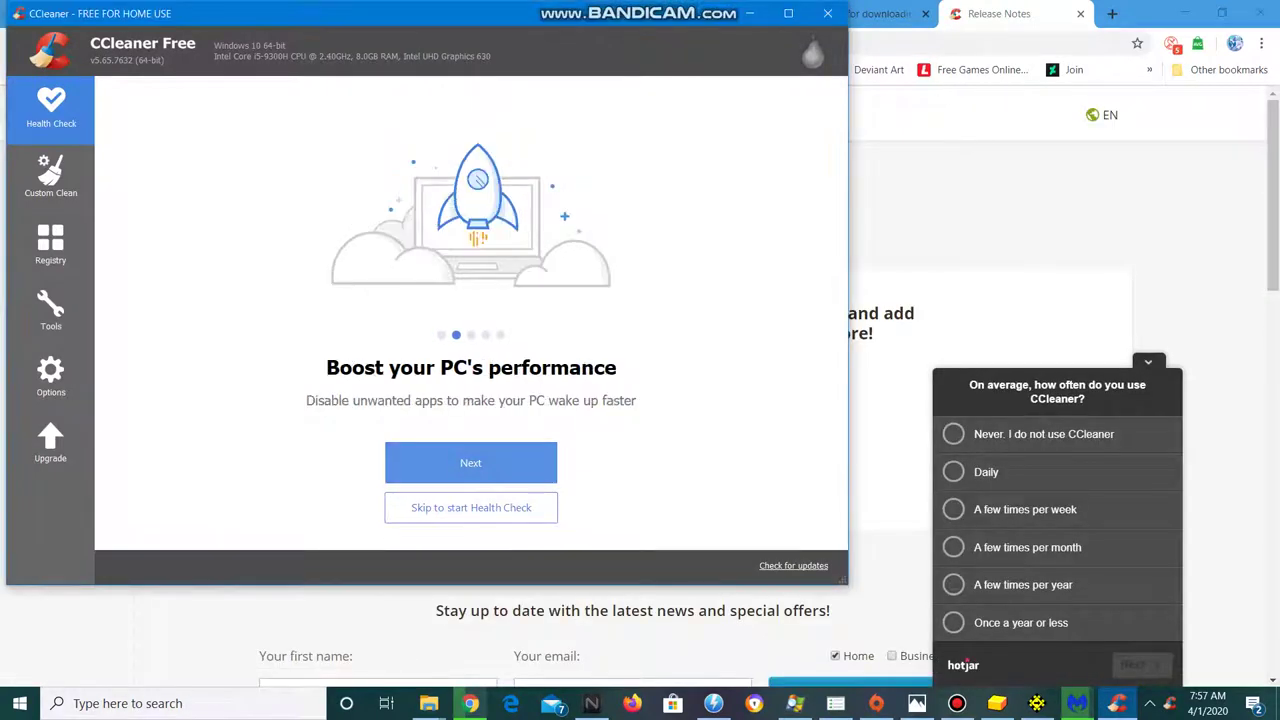
left_click(470, 462)
left_click(470, 462)
left_click(470, 462)
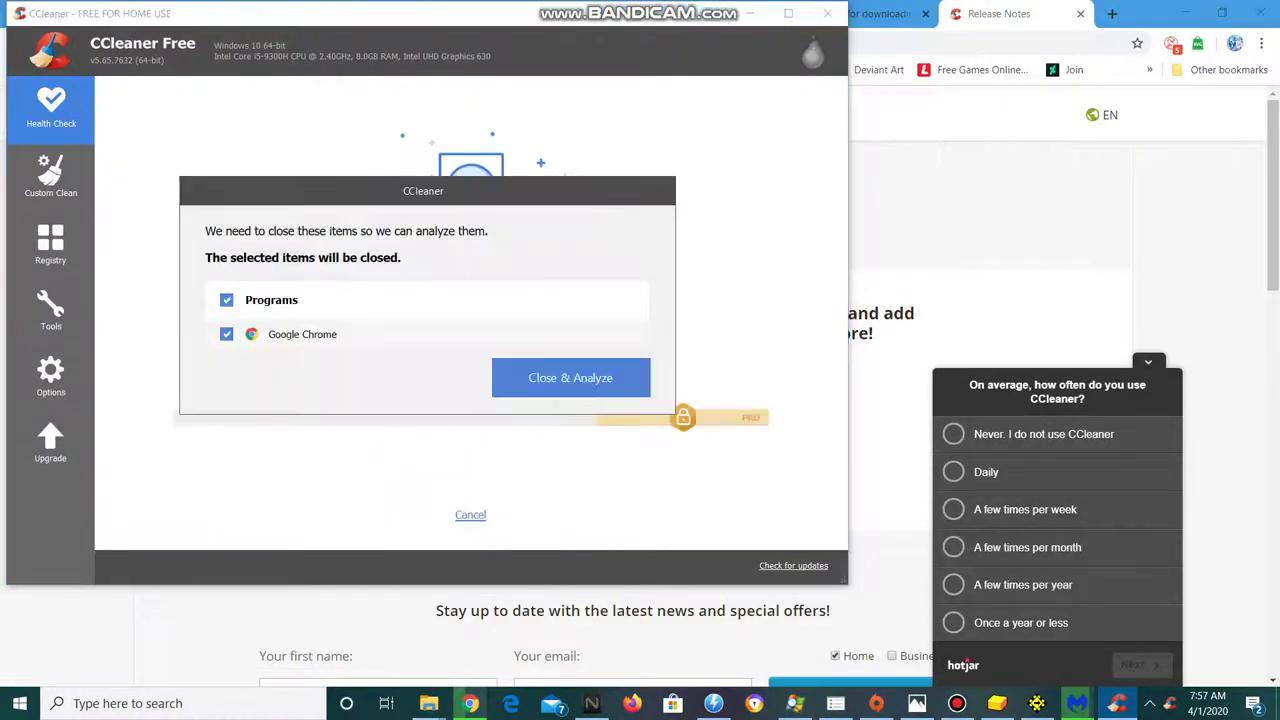
Let CCleaner close Google Chrome for the analysis, but choose to continue the download in progress in Chrome.
left_click(570, 377)
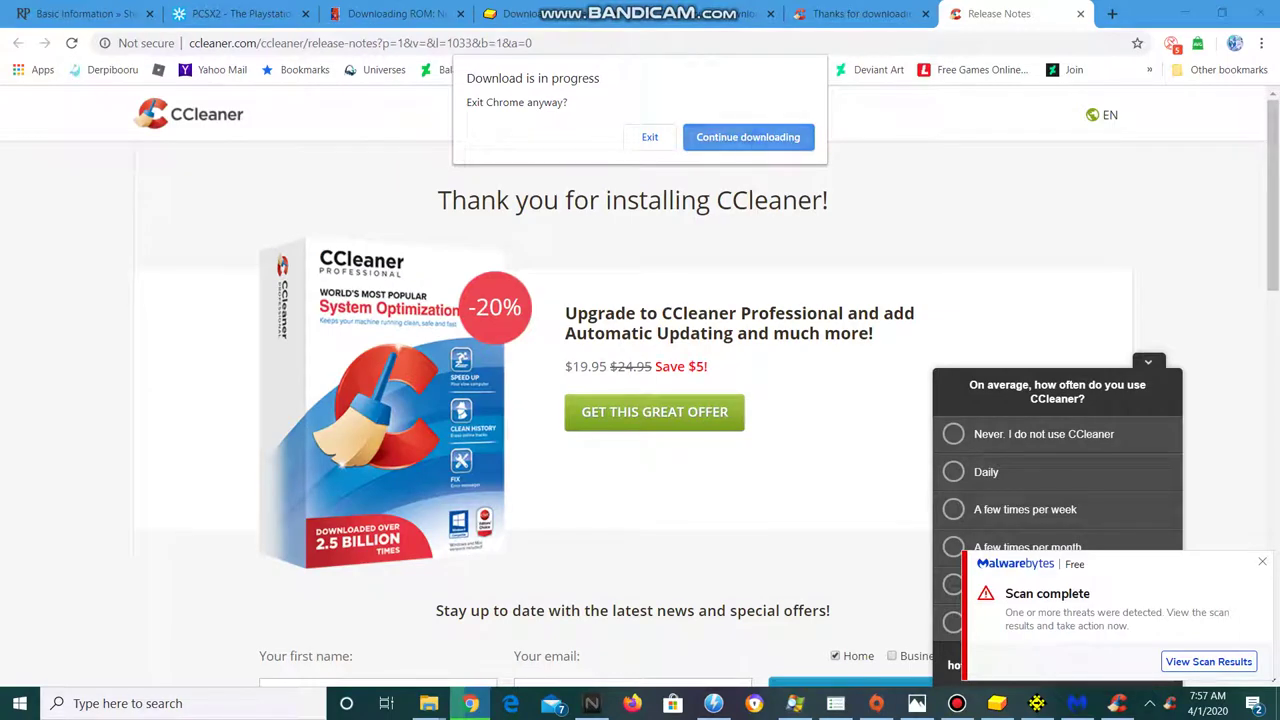
key("Return")
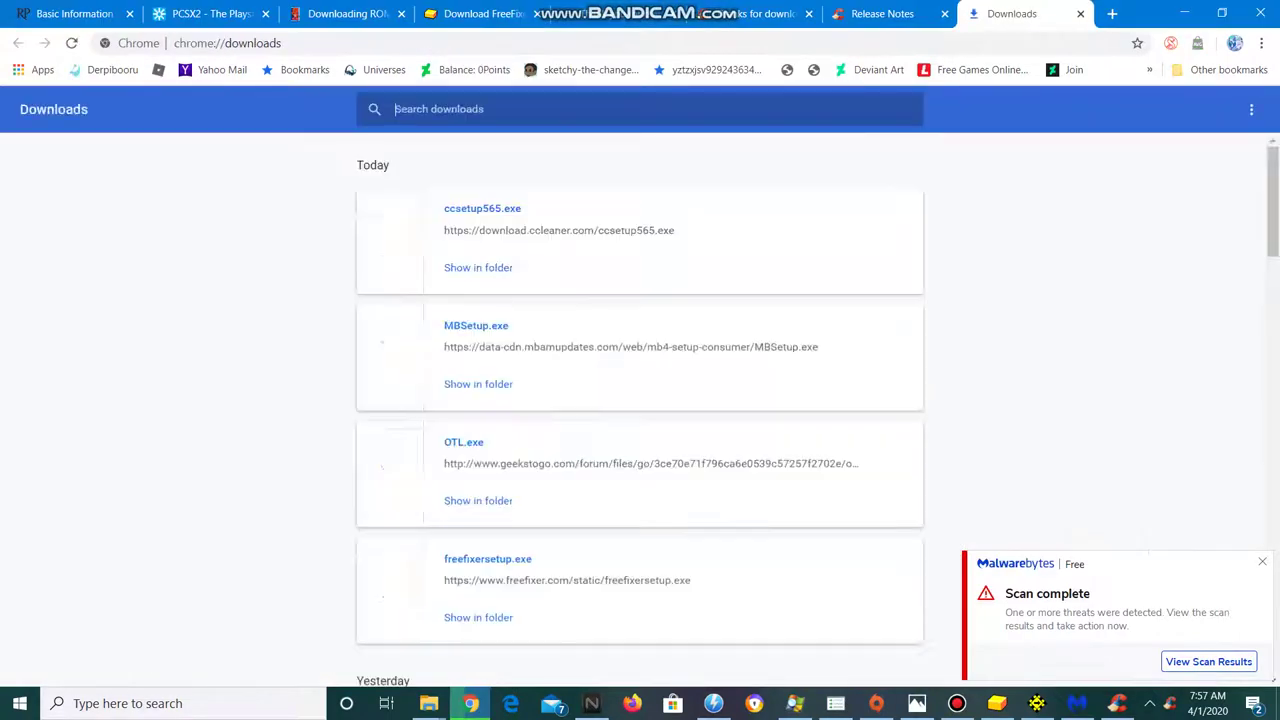
Switch from Chrome to CCleaner, review the Windows and Applications cleaning options under Custom Clean, and put CCleaner out of the way.
left_click(1185, 12)
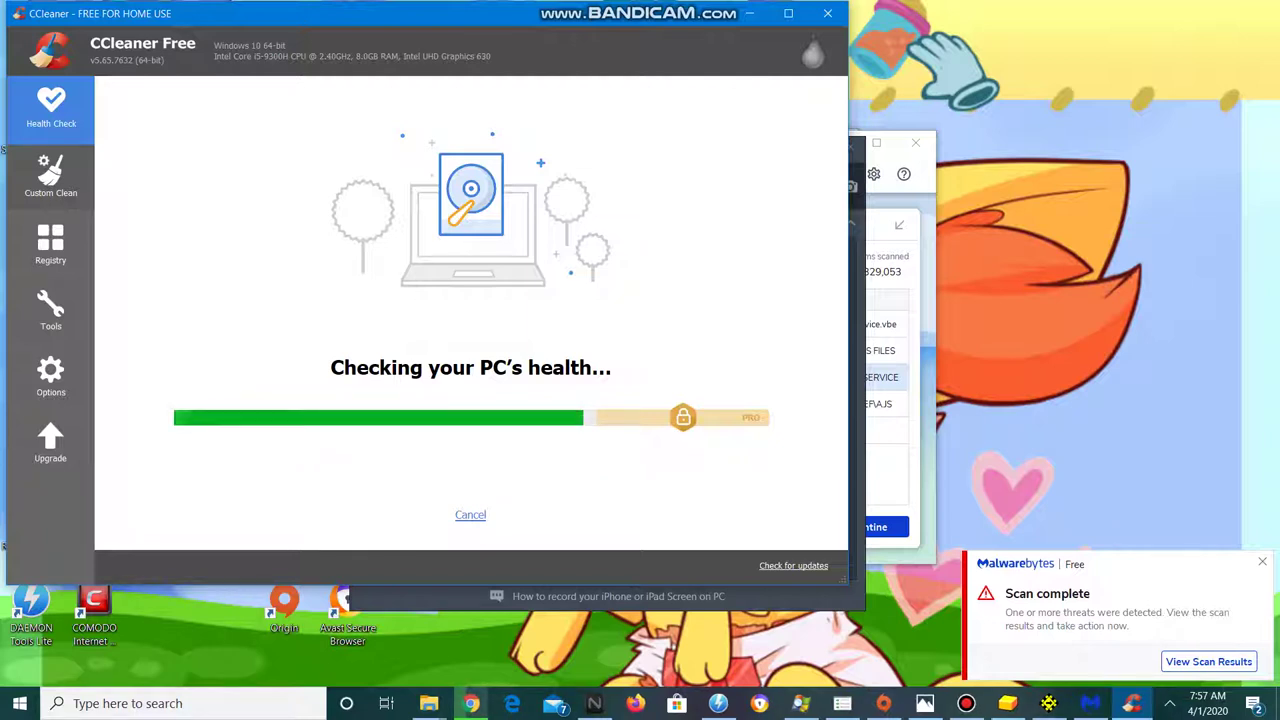
left_click(50, 176)
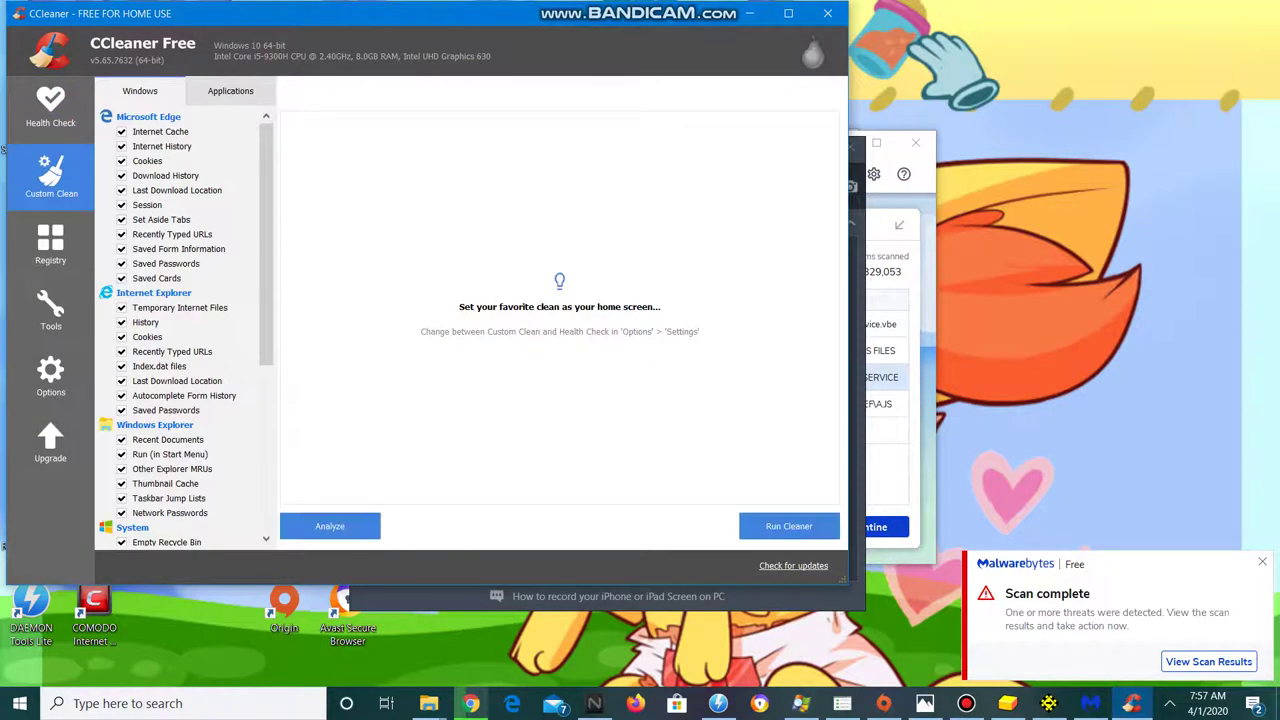
scroll(180, 330, "down", 6)
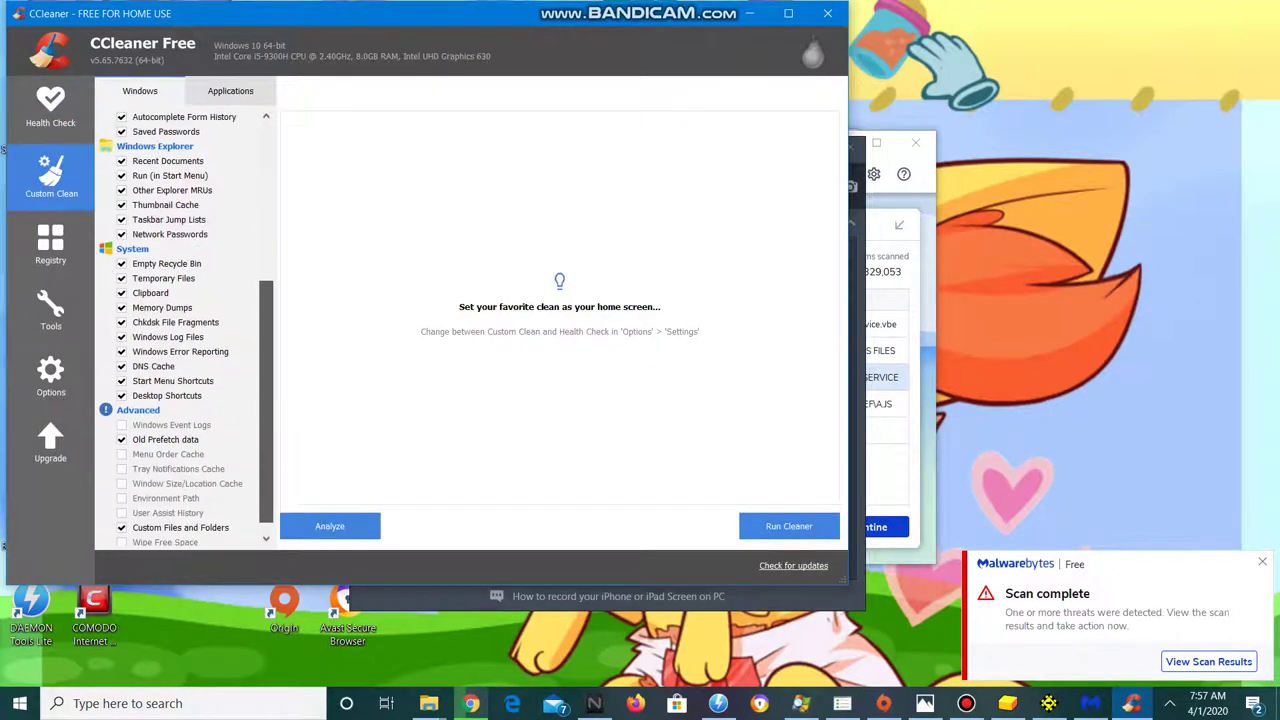
scroll(180, 330, "up", 6)
left_click(230, 91)
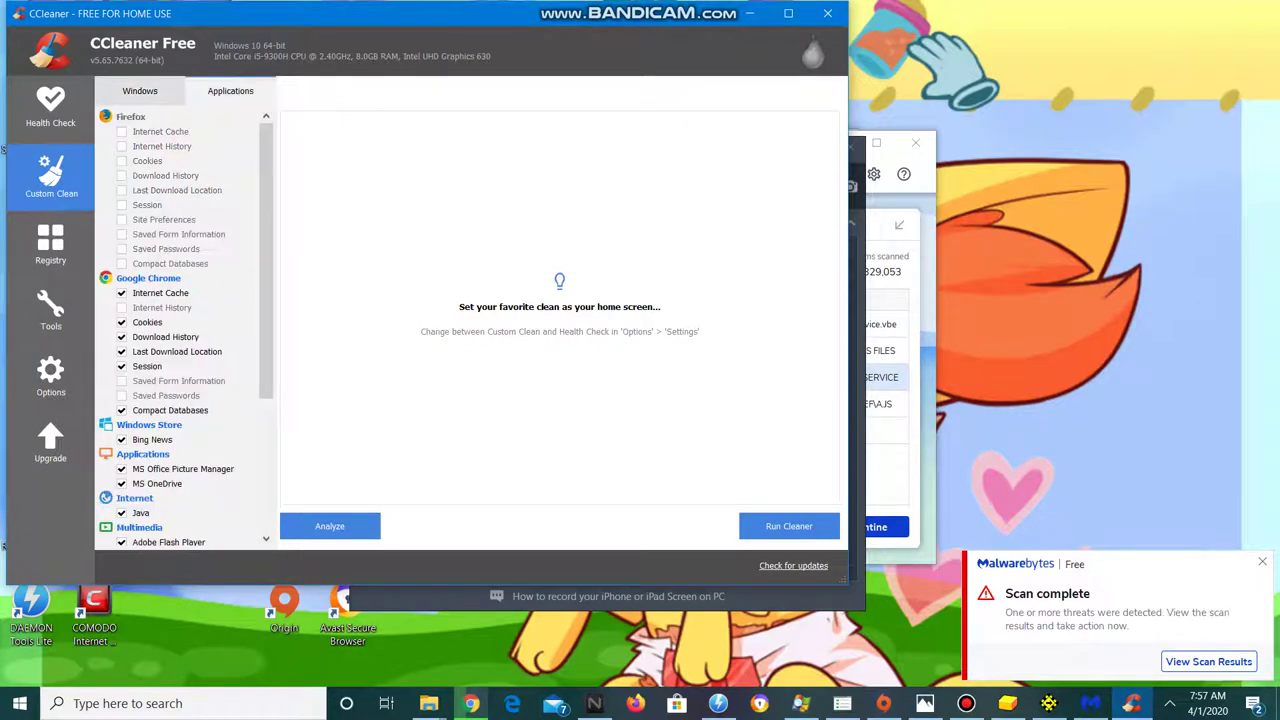
scroll(180, 330, "down", 5)
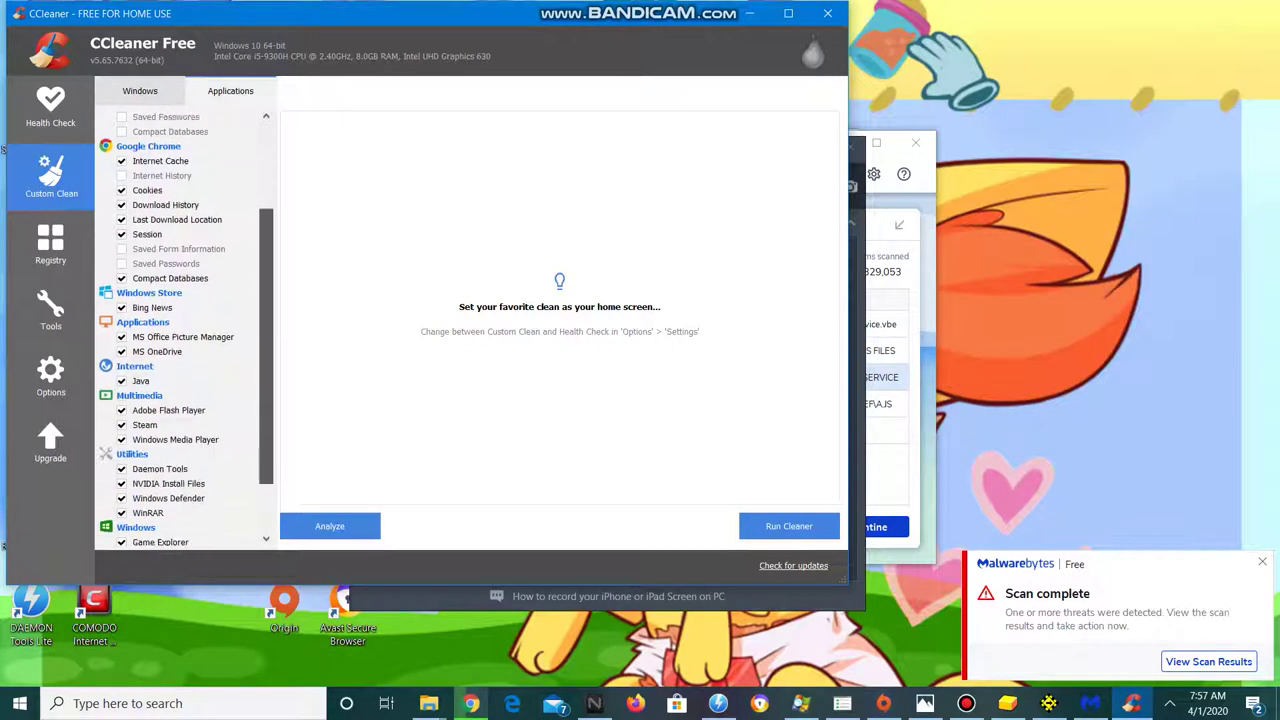
scroll(180, 330, "up", 5)
left_click(140, 91)
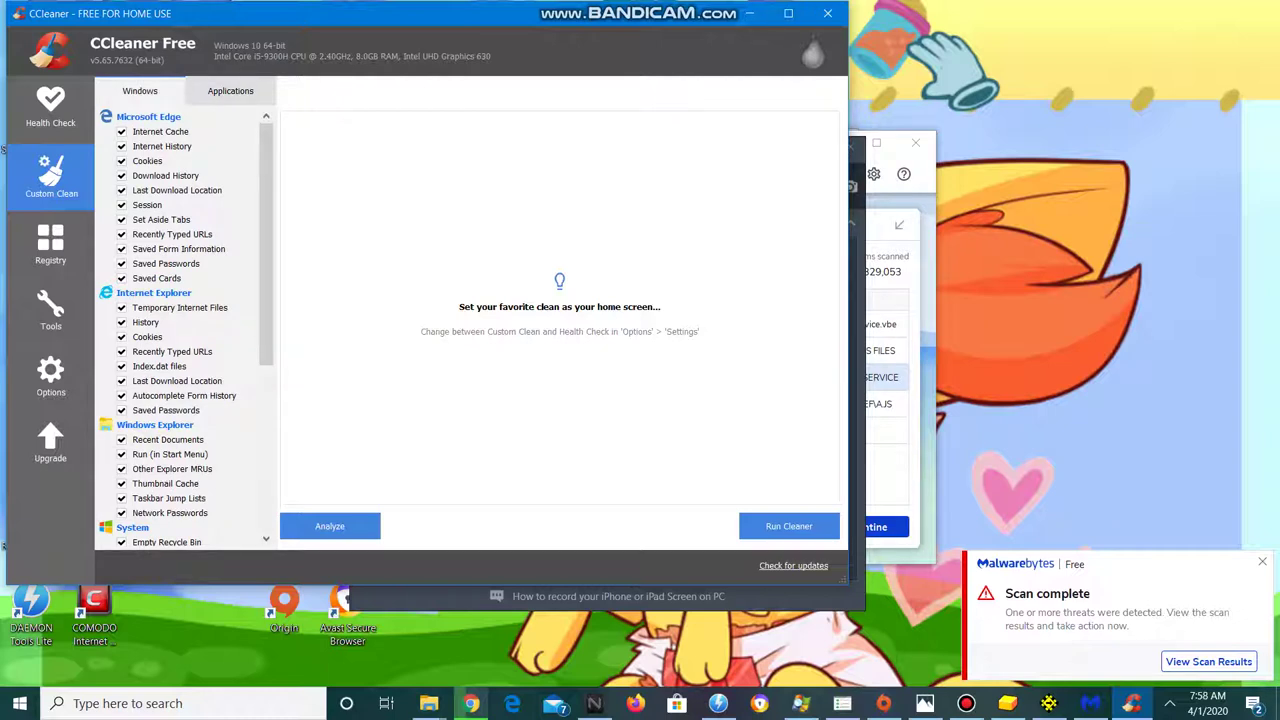
left_click(750, 13)
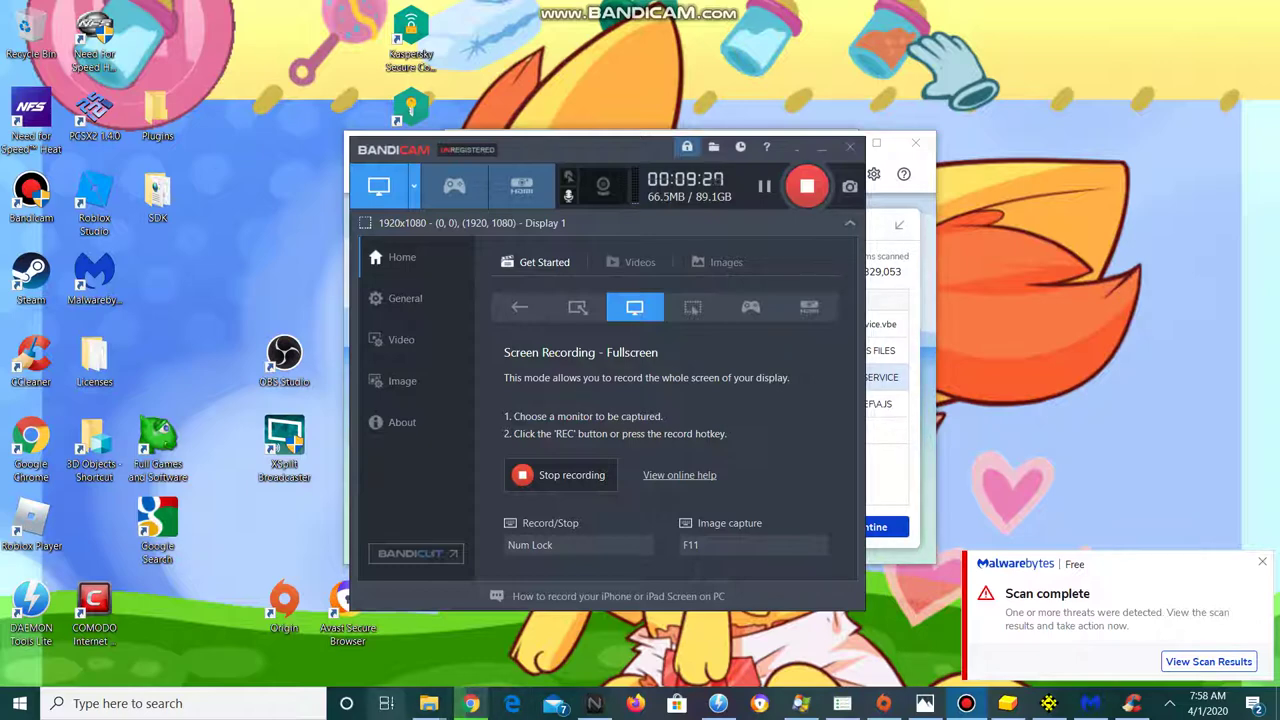
left_click(429, 703)
mouse_move(500, 635)
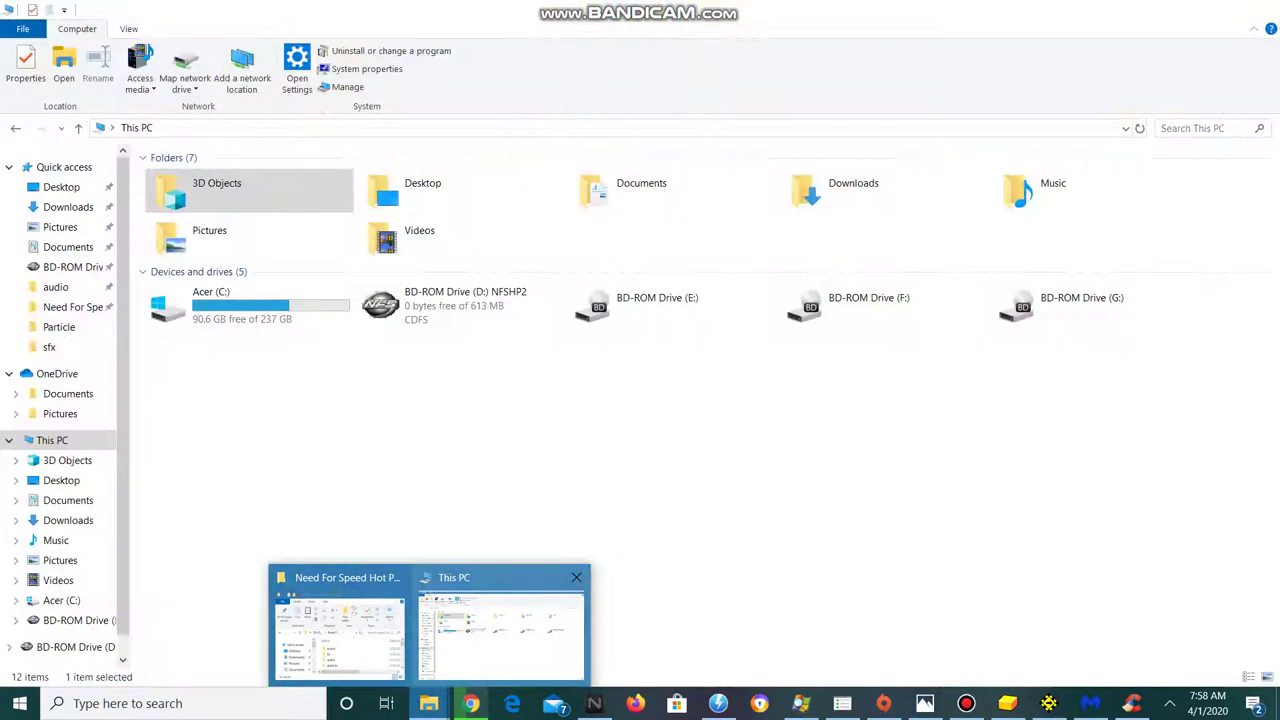
mouse_move(340, 625)
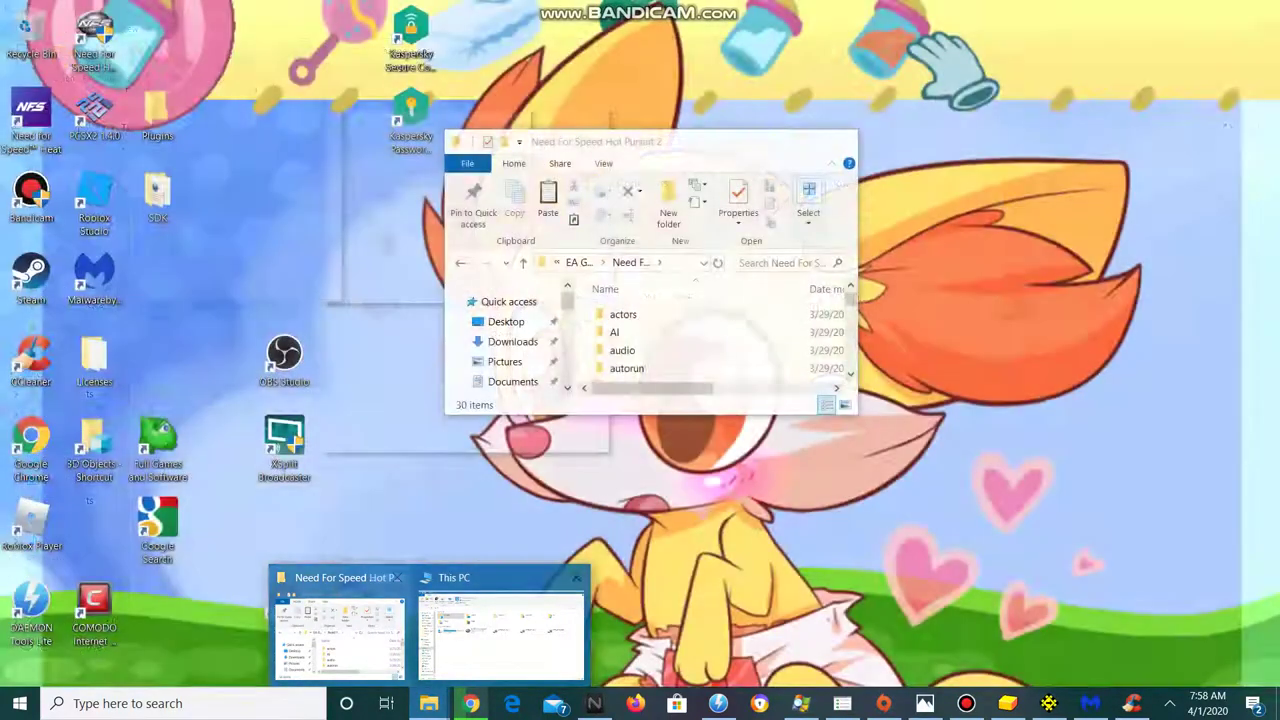
Open the Malwarebytes threat scan results, quarantine all the detected items, and finish the scan summary.
left_click(1212, 661)
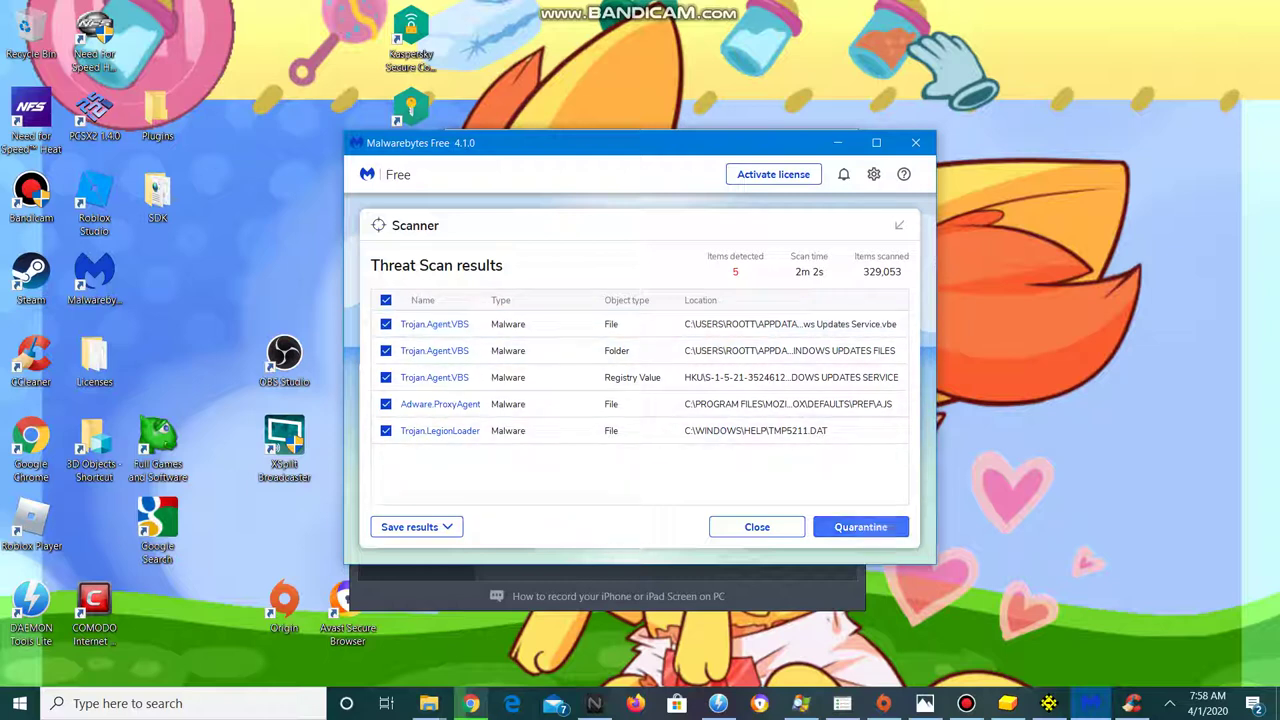
left_click(860, 526)
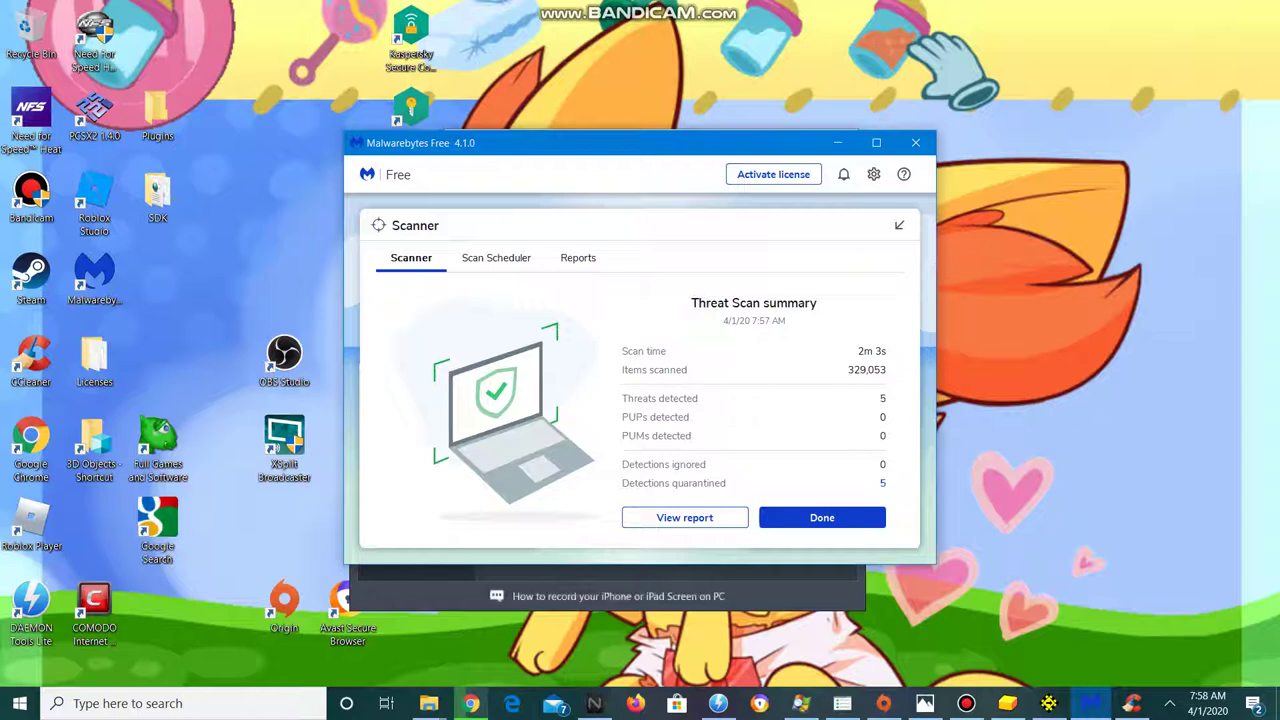
left_click(822, 517)
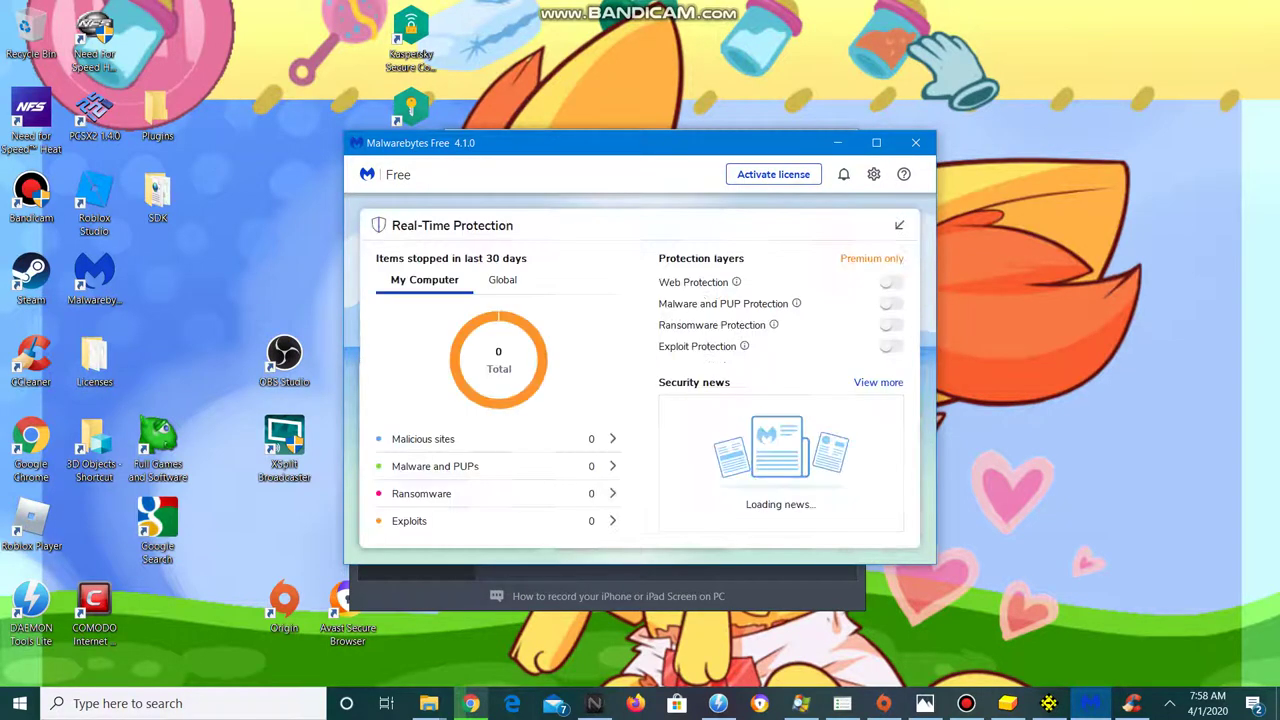
left_click(94, 284)
Switch to the open File Explorer window showing the Need For Speed Hot Pursuit 2 folder.
mouse_move(428, 703)
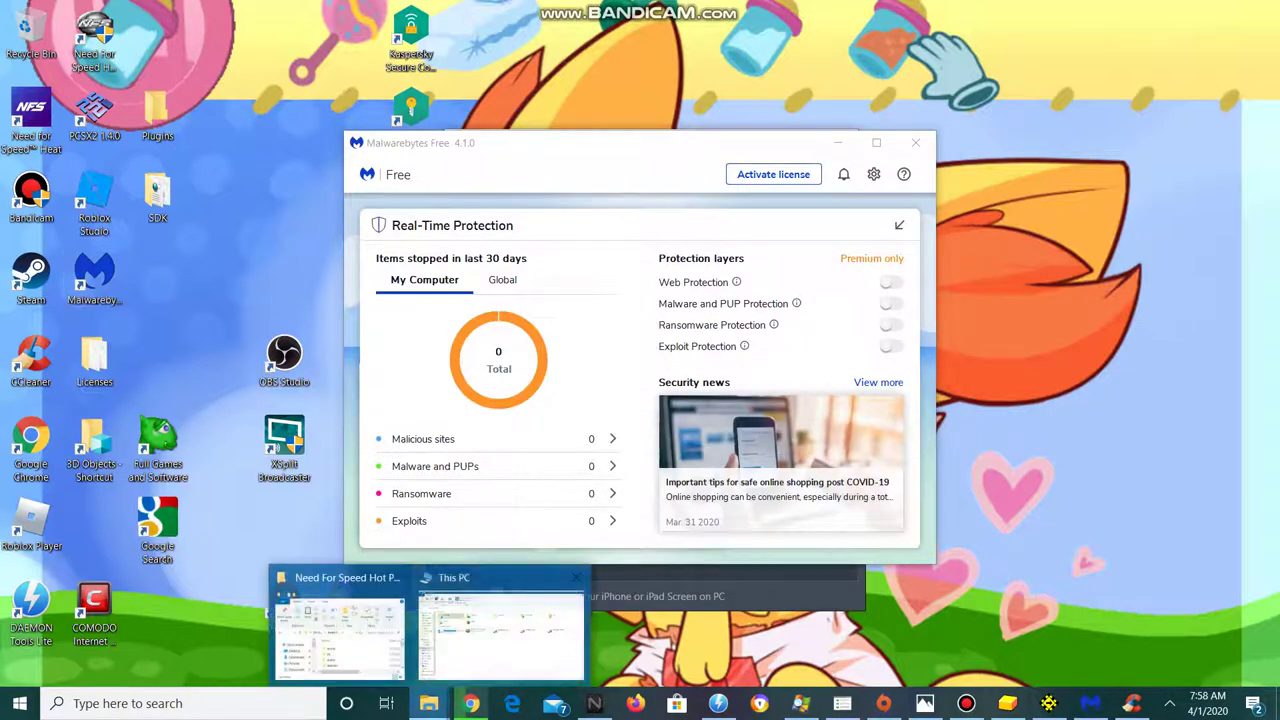
left_click(343, 632)
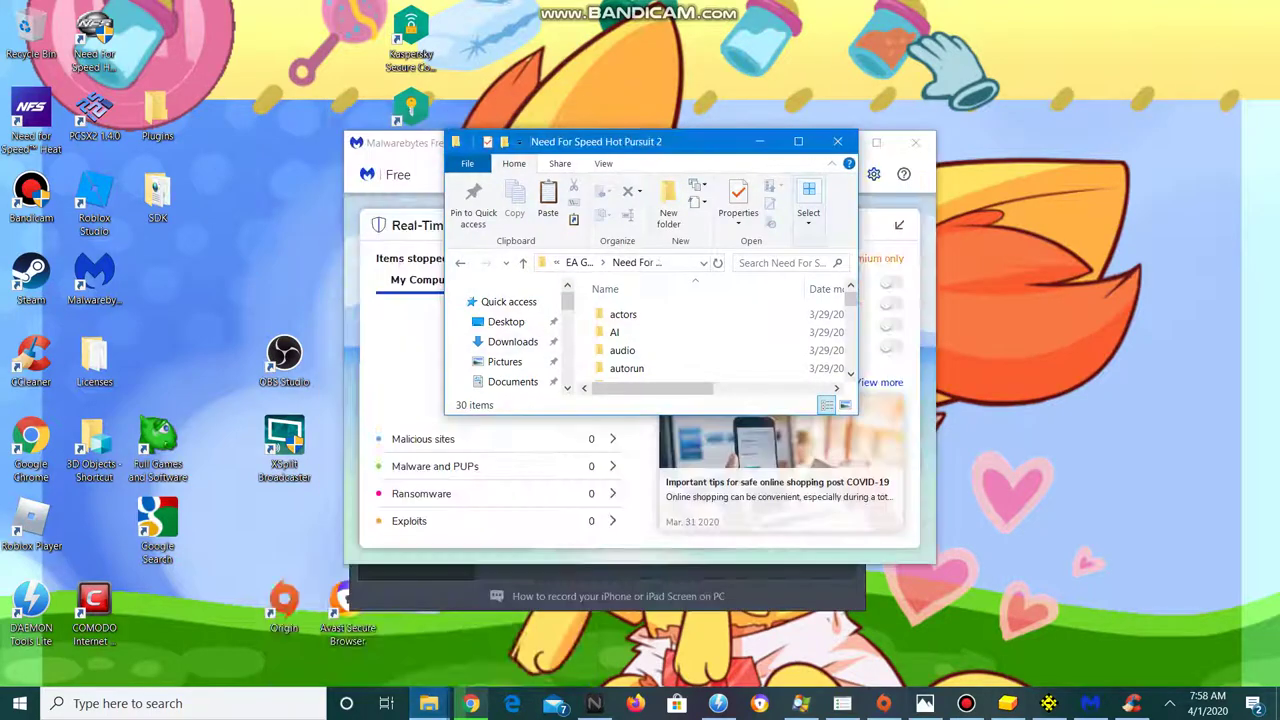